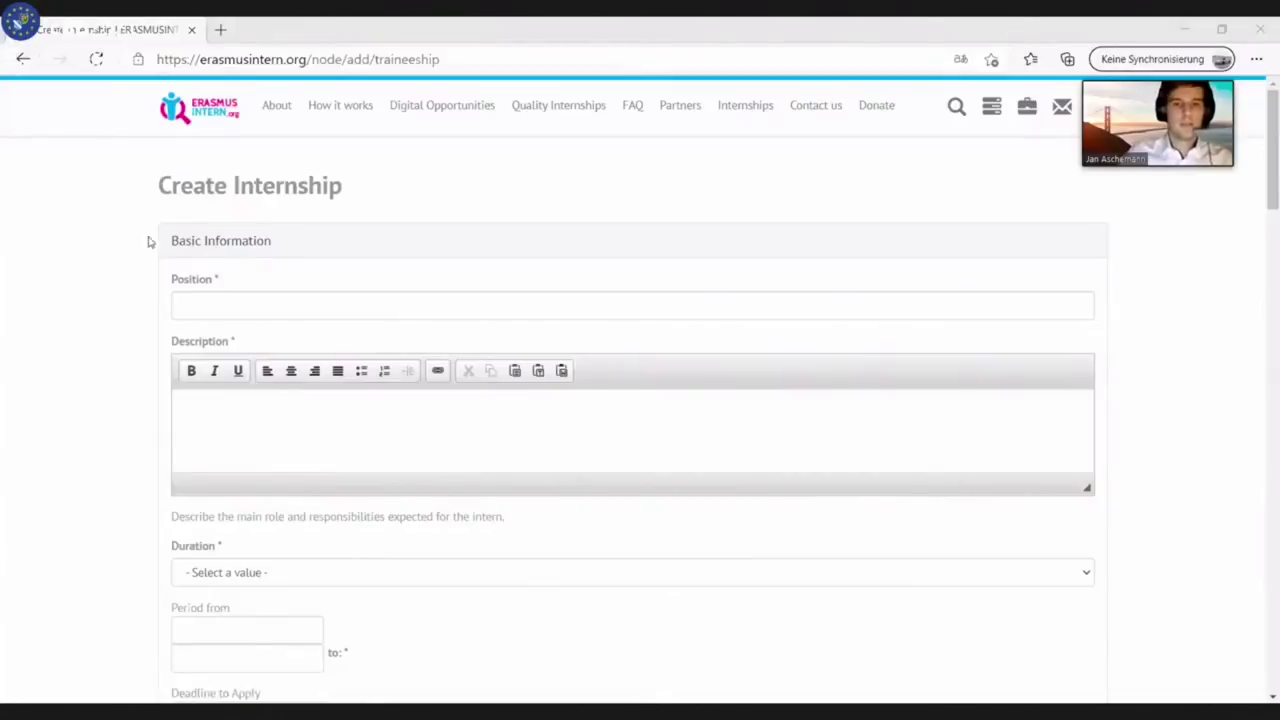
# - Fill in the Position field with "Internship SAP consultant implementing eInvoicing for European countries"
pyautogui.click(846, 612)
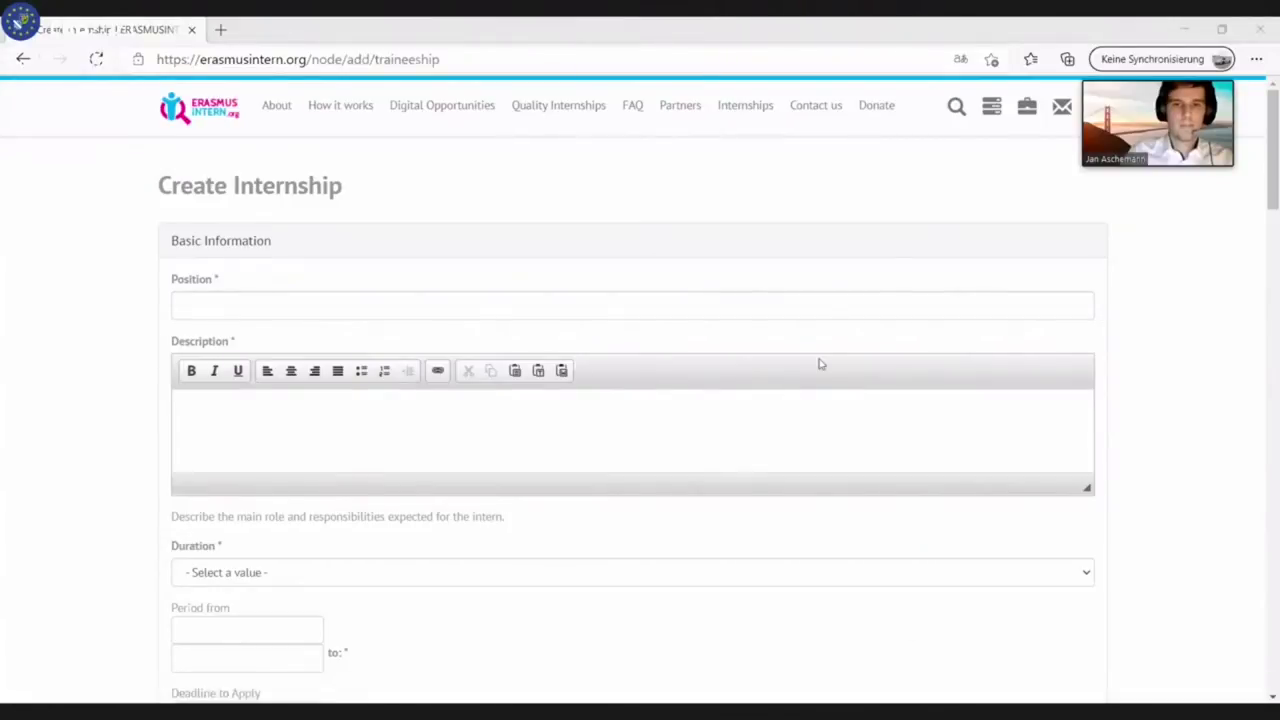
pyautogui.moveTo(751, 614)
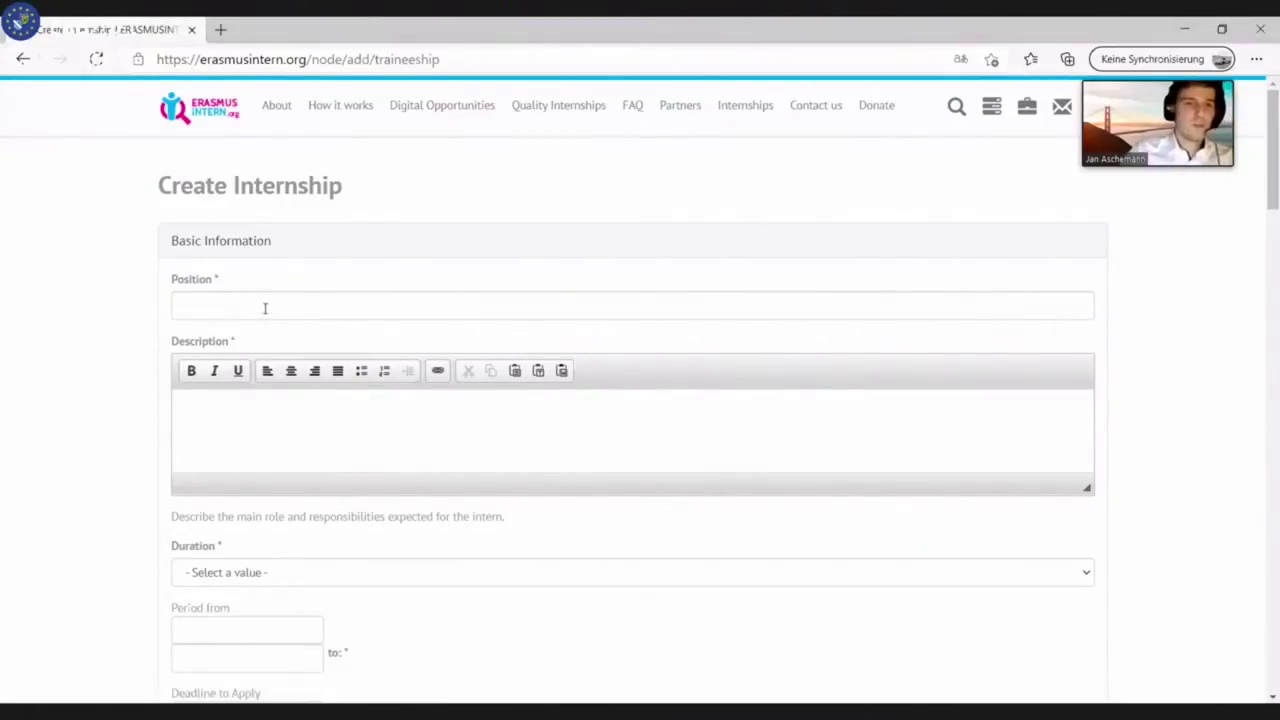
pyautogui.click(203, 303)
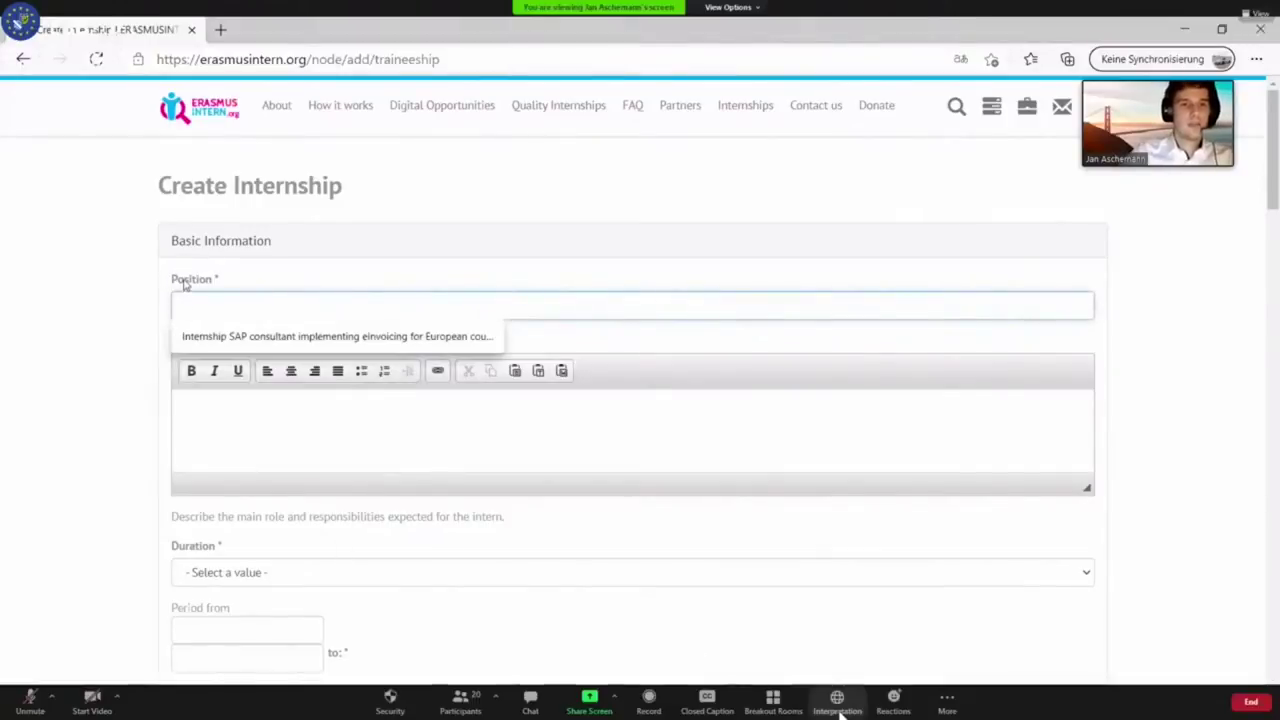
# - Switch between the German and English interpretation channels of the Zoom meeting
pyautogui.click(837, 697)
pyautogui.click(882, 619)
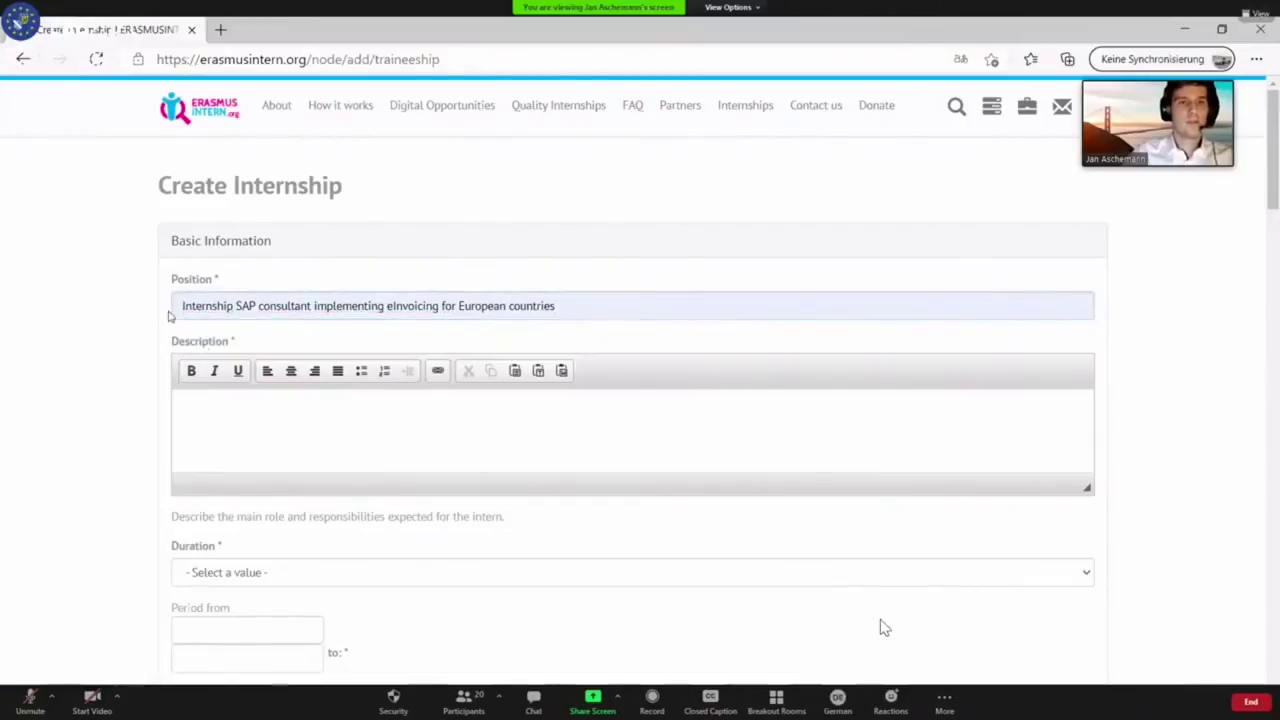
pyautogui.click(822, 702)
pyautogui.click(852, 604)
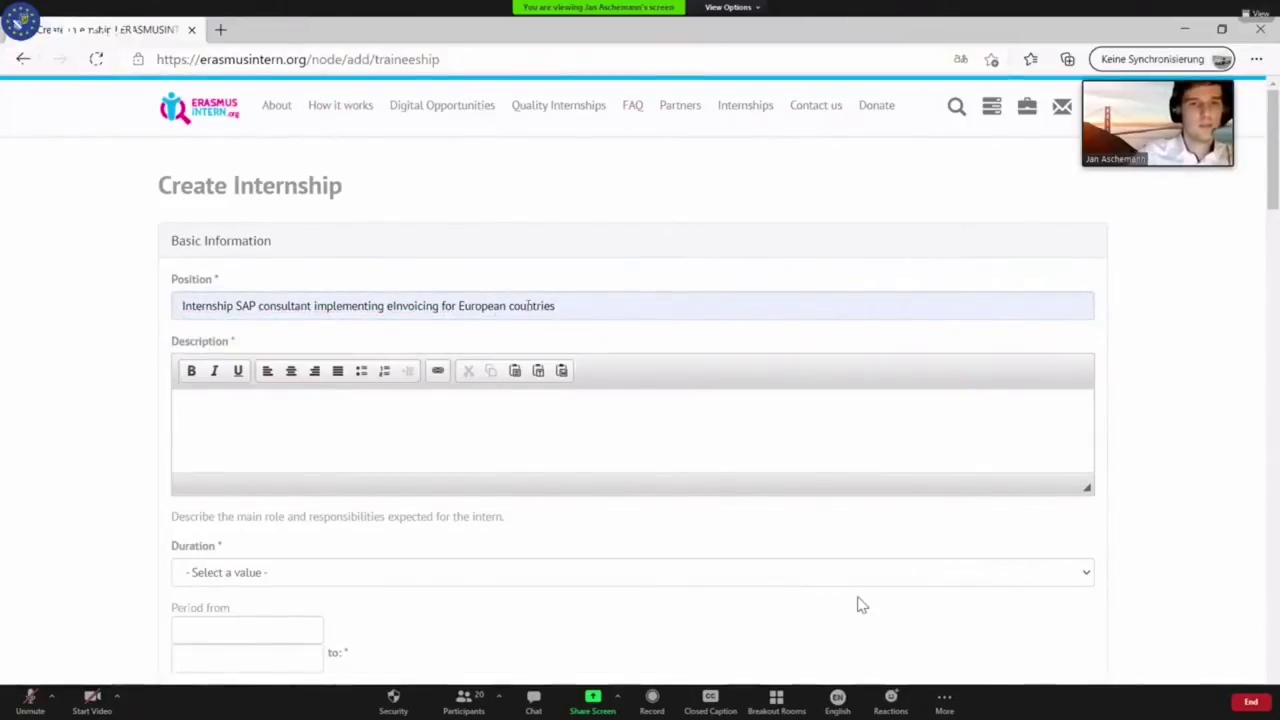
pyautogui.click(854, 697)
pyautogui.click(870, 596)
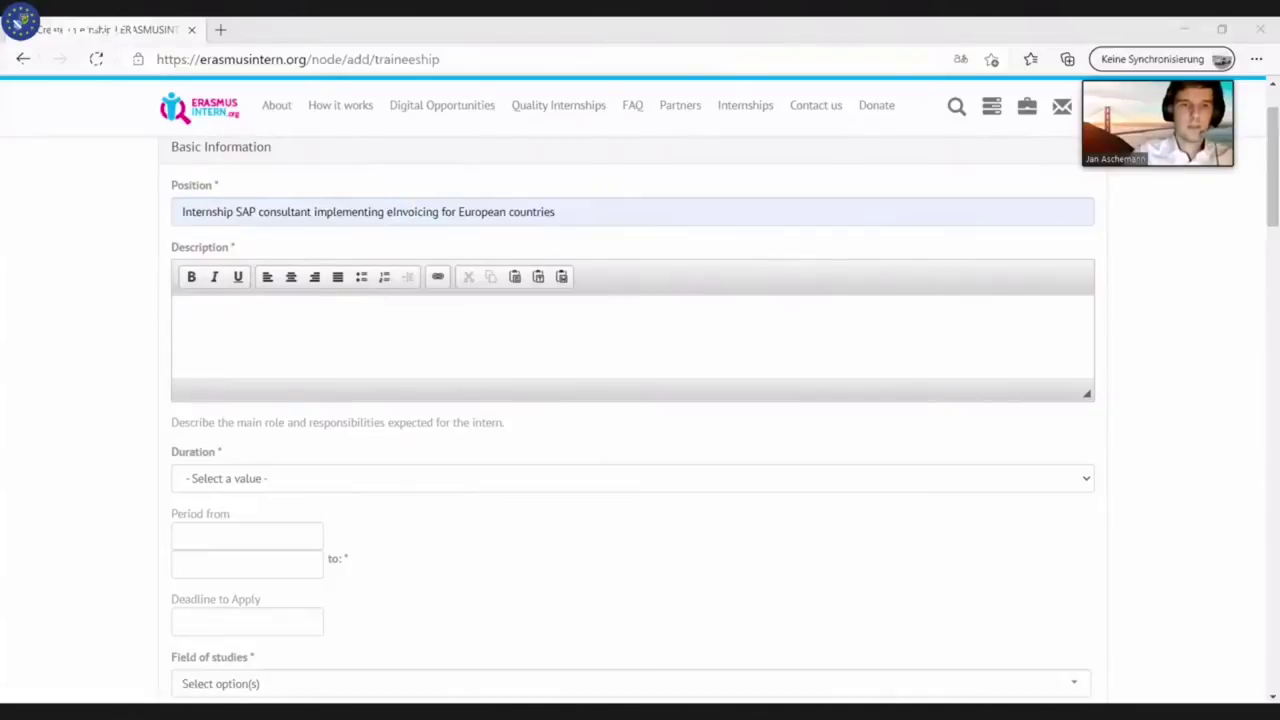
# - Fill in the Description with the sympacon text about the SAP eInvoicing internship expected to start on 01.10.2021
pyautogui.click(229, 332)
pyautogui.write('sympacon is a specialist for solutions covering the complete life cycle of SAP systems and works internationally for a large number of customers. The European Union harmonizes the exchange of electronic invoices (eInvoicing) in all countries. During your internship you will get to know the SAP solution for eInvoicing and participate in real projects for the implementation of electronic invoice exchange at our customers in Europe. You should enjoy topics related to digitalization and ideally have prior knowledge in the area of digital accounting. The internship is expected to start on 01.10.2021, as we believe that travel restrictions will allow an on-site internship until then.')
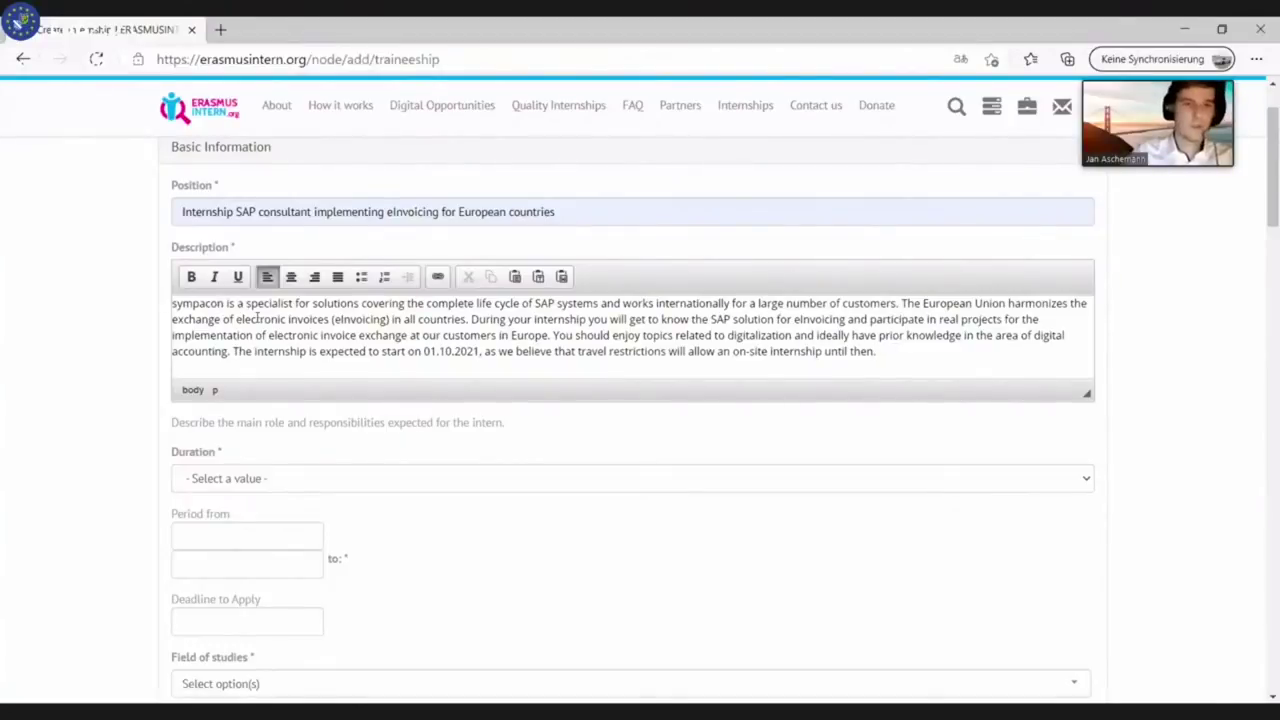
pyautogui.scroll(1, 257, 318)
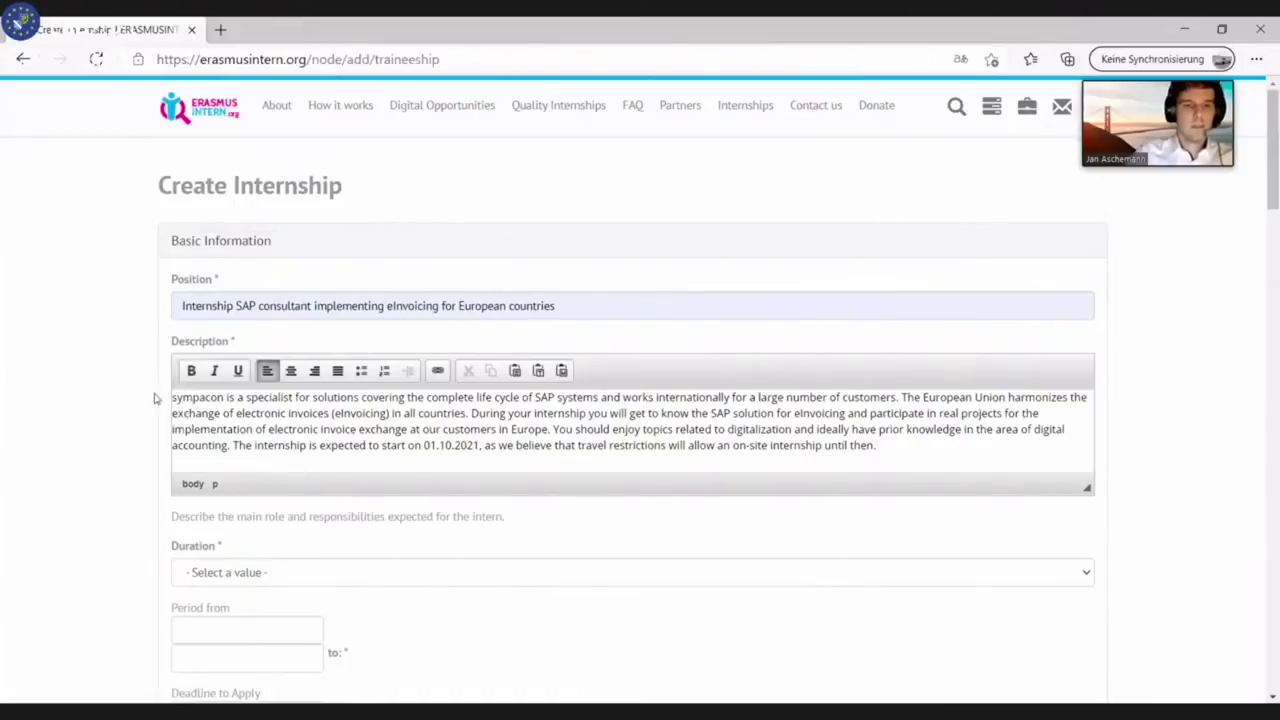
pyautogui.scroll(-1, 117, 380)
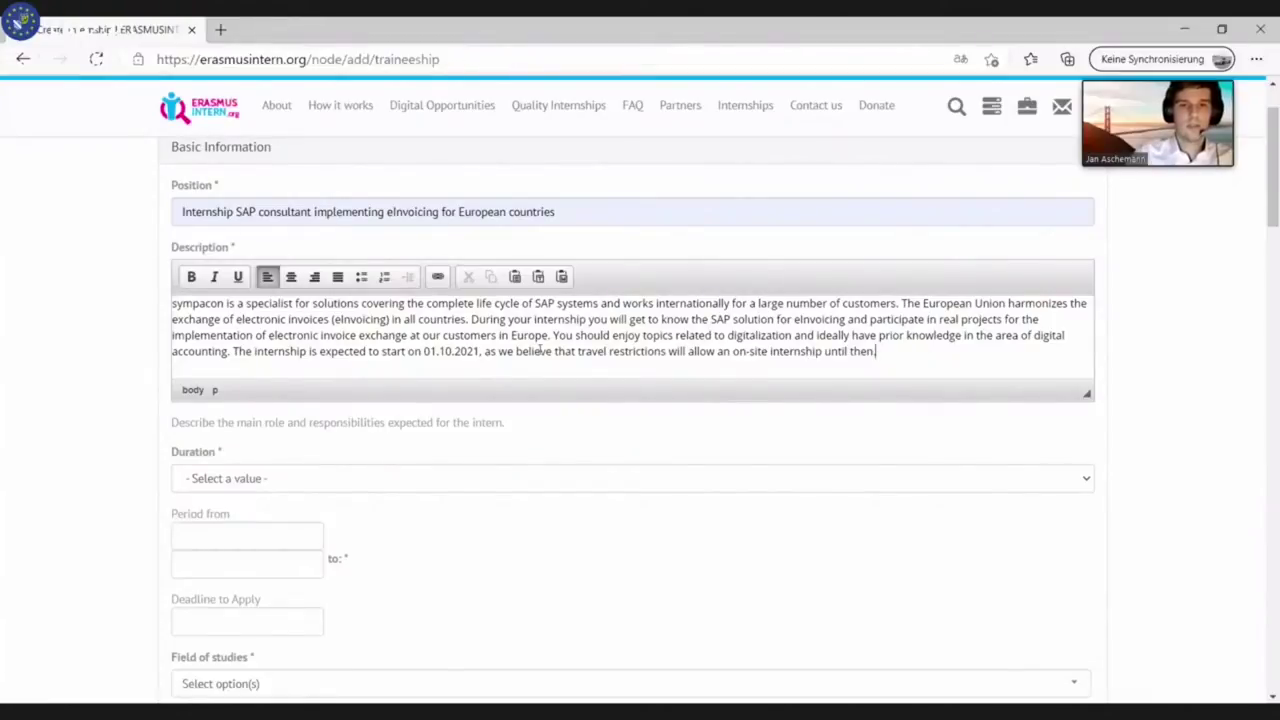
# - Set the internship's Duration to 3 months and review the other available durations without changing it
pyautogui.scroll(-2, 311, 354)
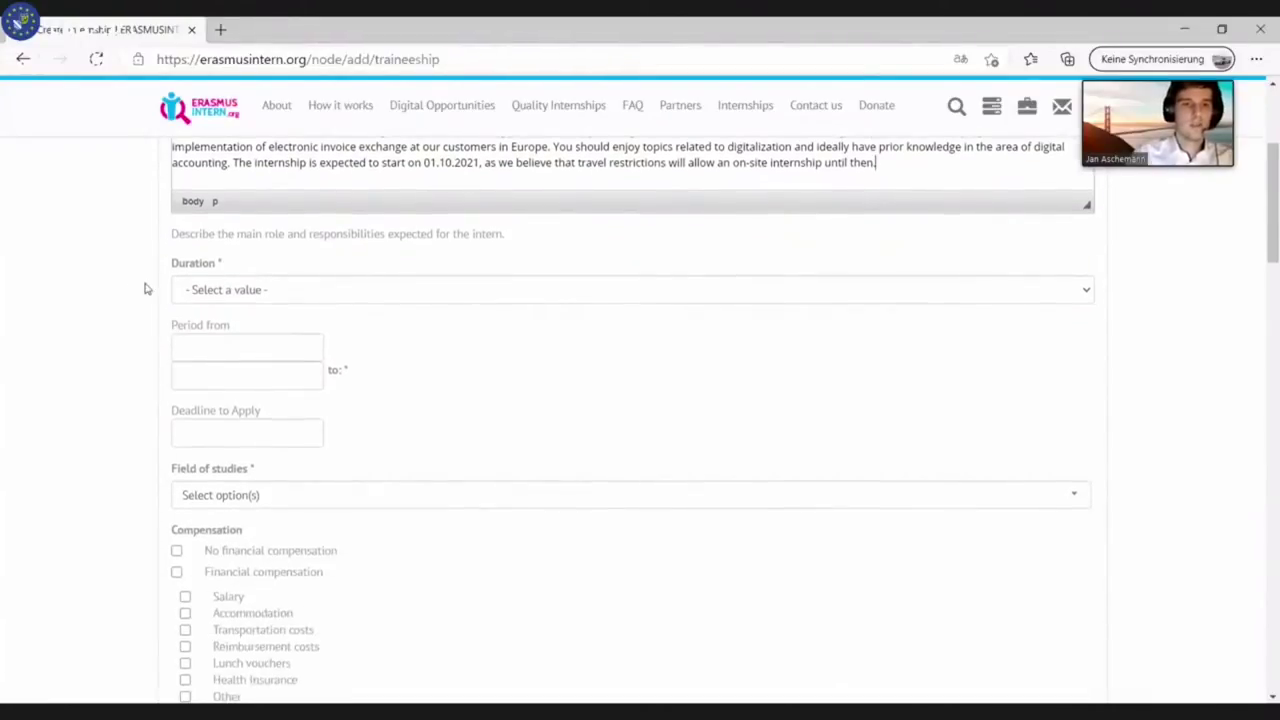
pyautogui.click(220, 289)
pyautogui.click(271, 346)
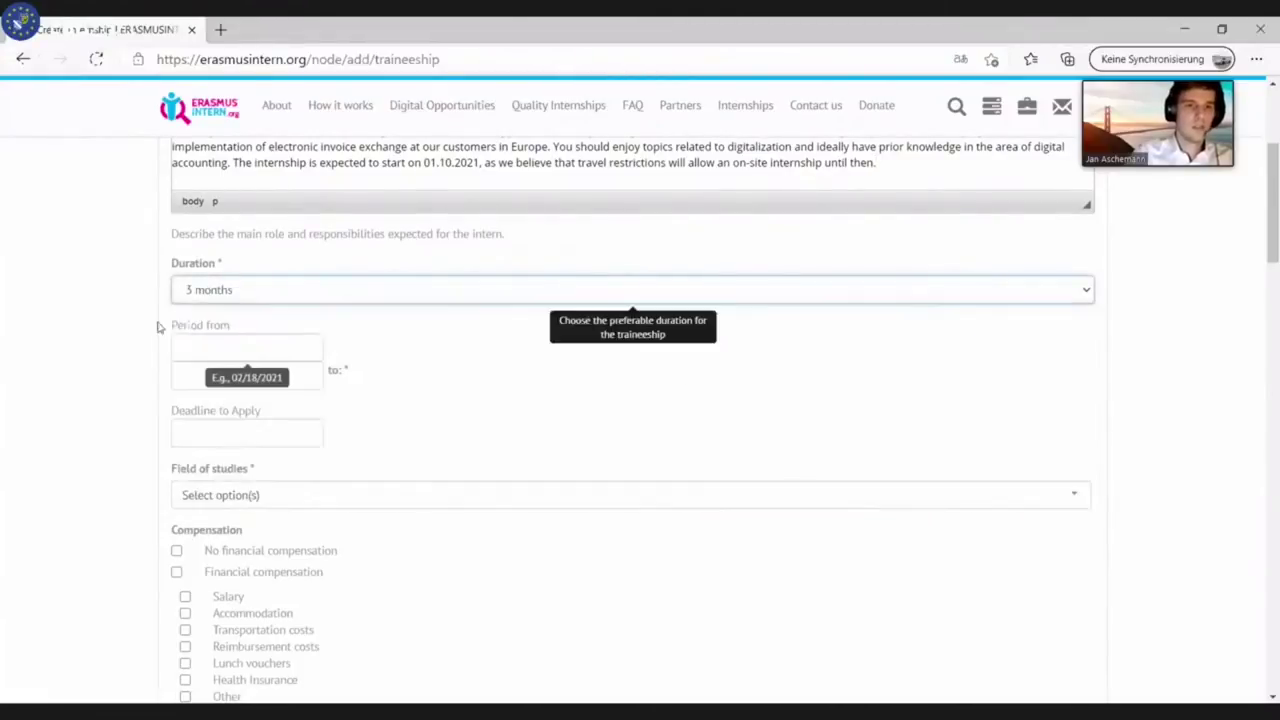
pyautogui.click(210, 296)
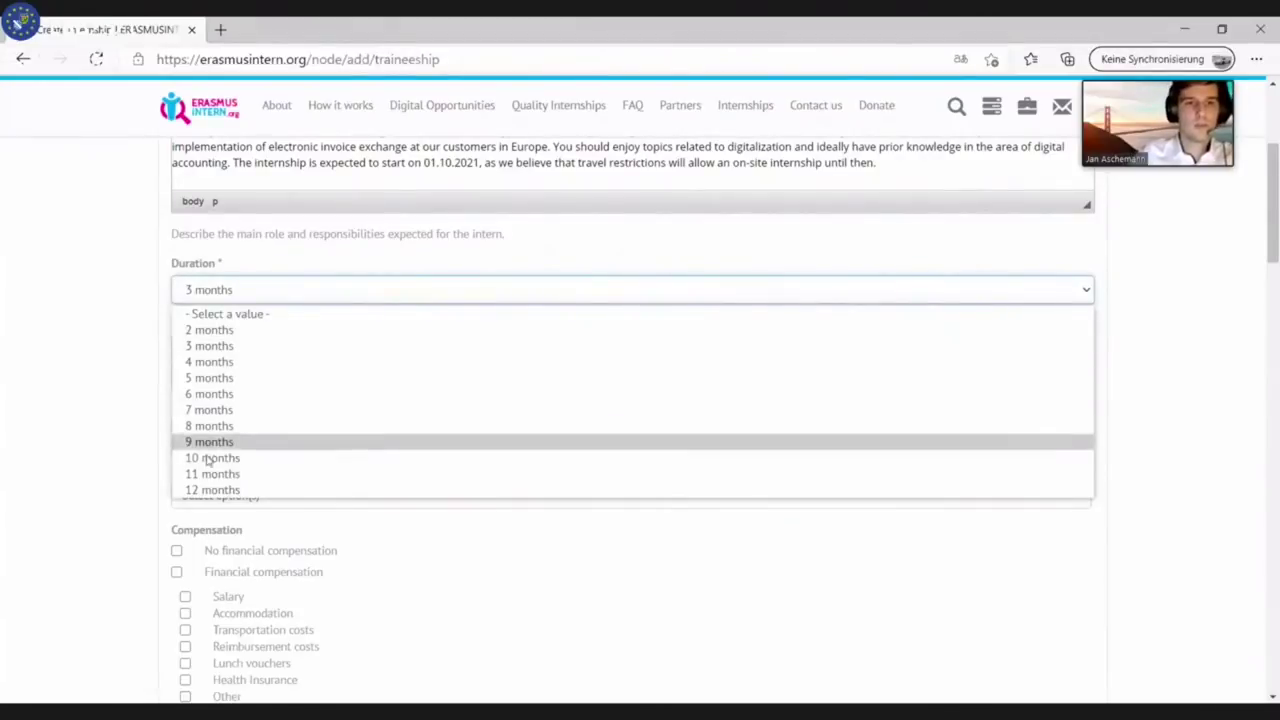
pyautogui.click(150, 441)
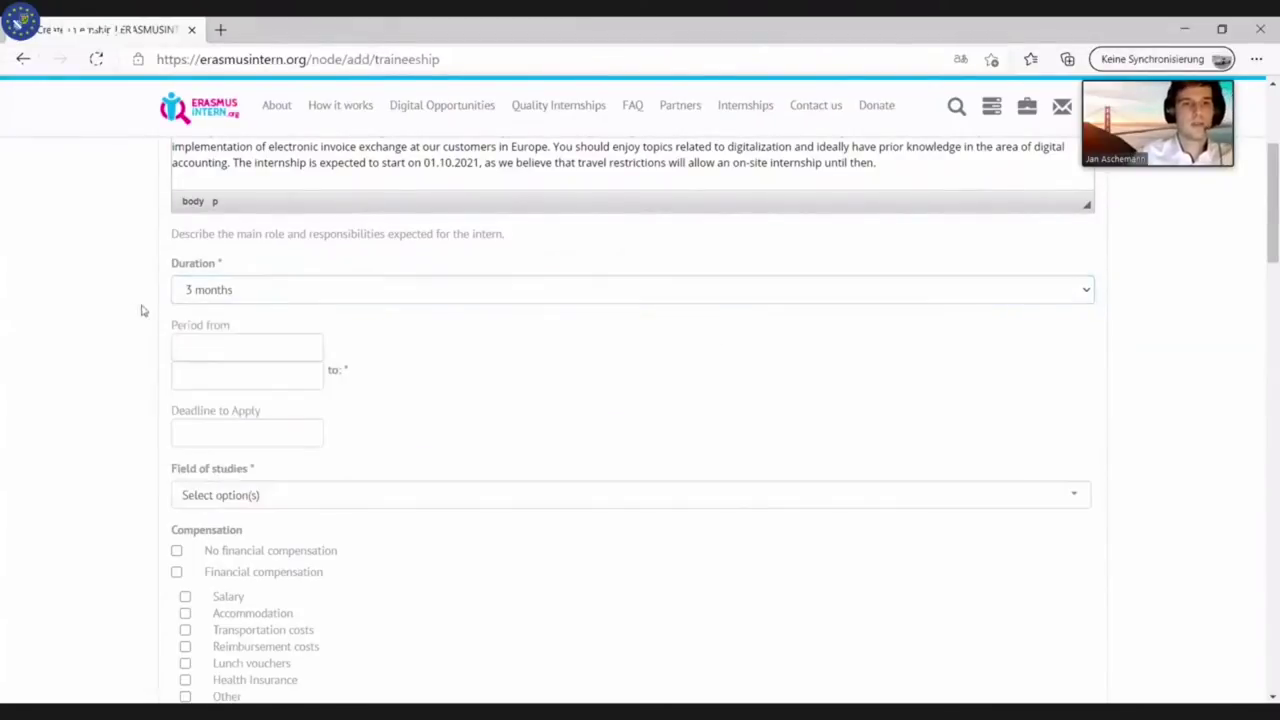
# - Set the internship period from 10/01/2021 to 03/31/2022
pyautogui.click(238, 345)
pyautogui.click(205, 374)
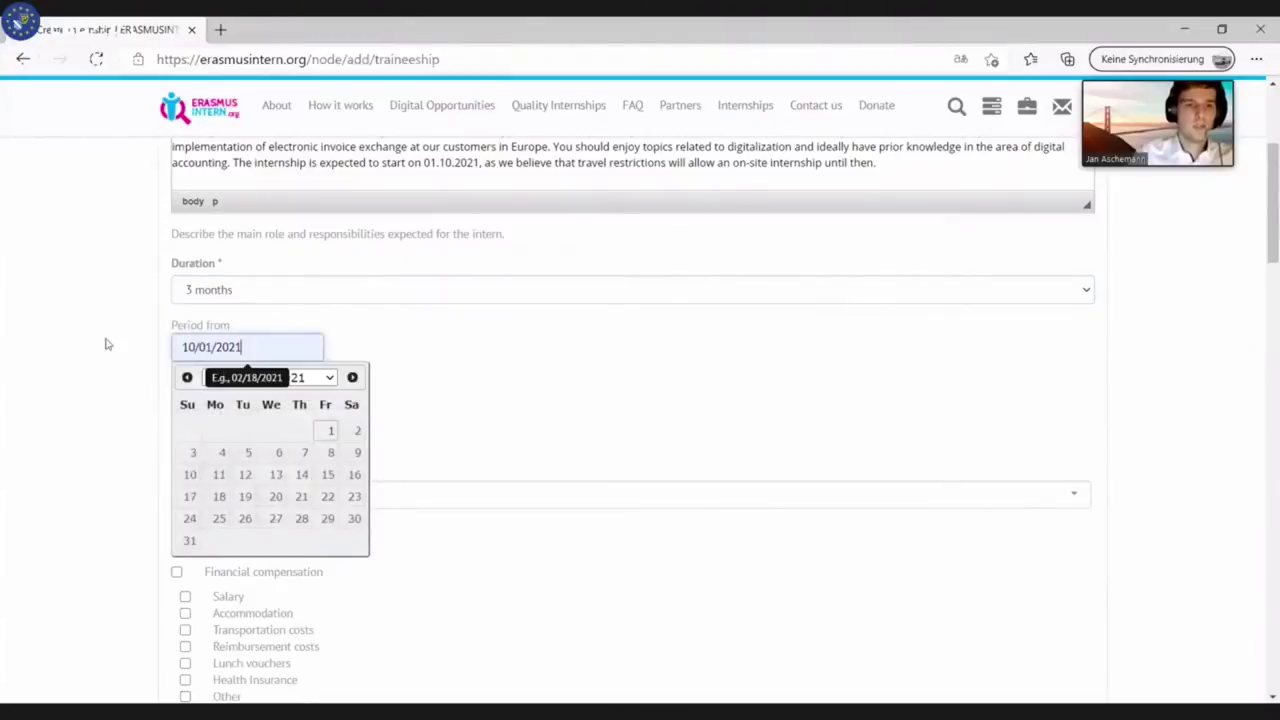
pyautogui.click(134, 346)
pyautogui.click(216, 380)
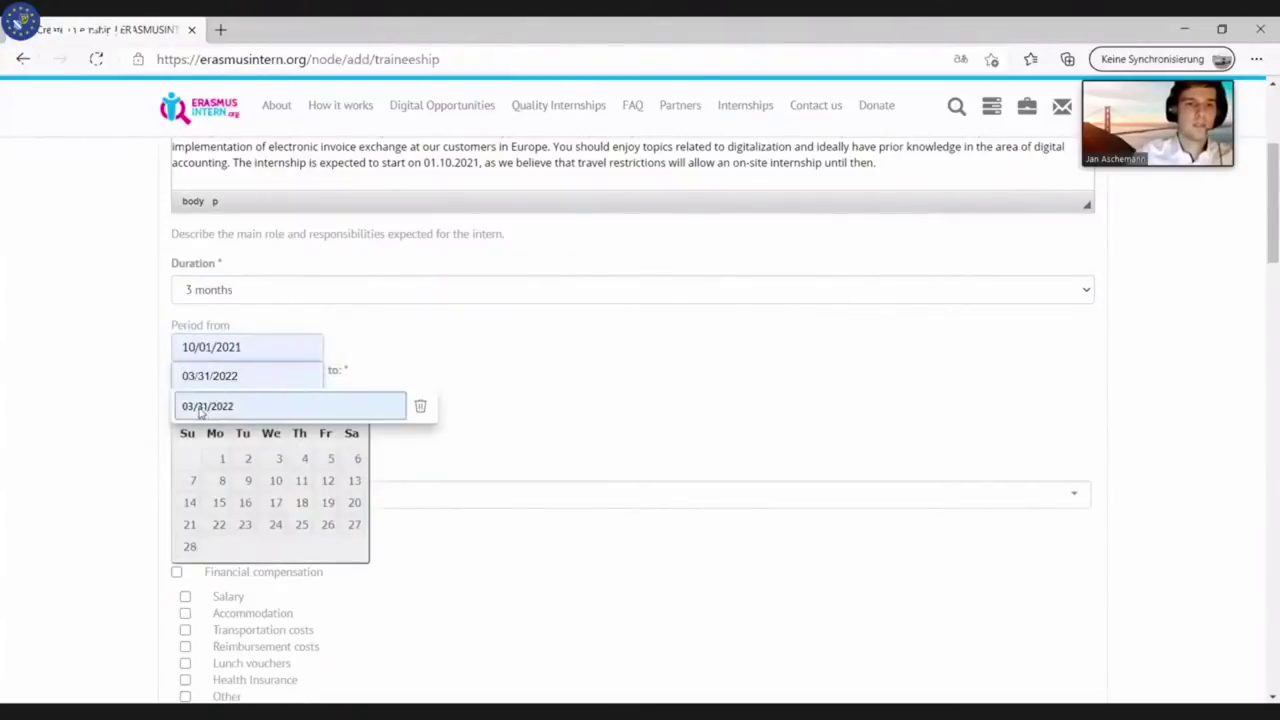
pyautogui.click(204, 410)
pyautogui.click(86, 366)
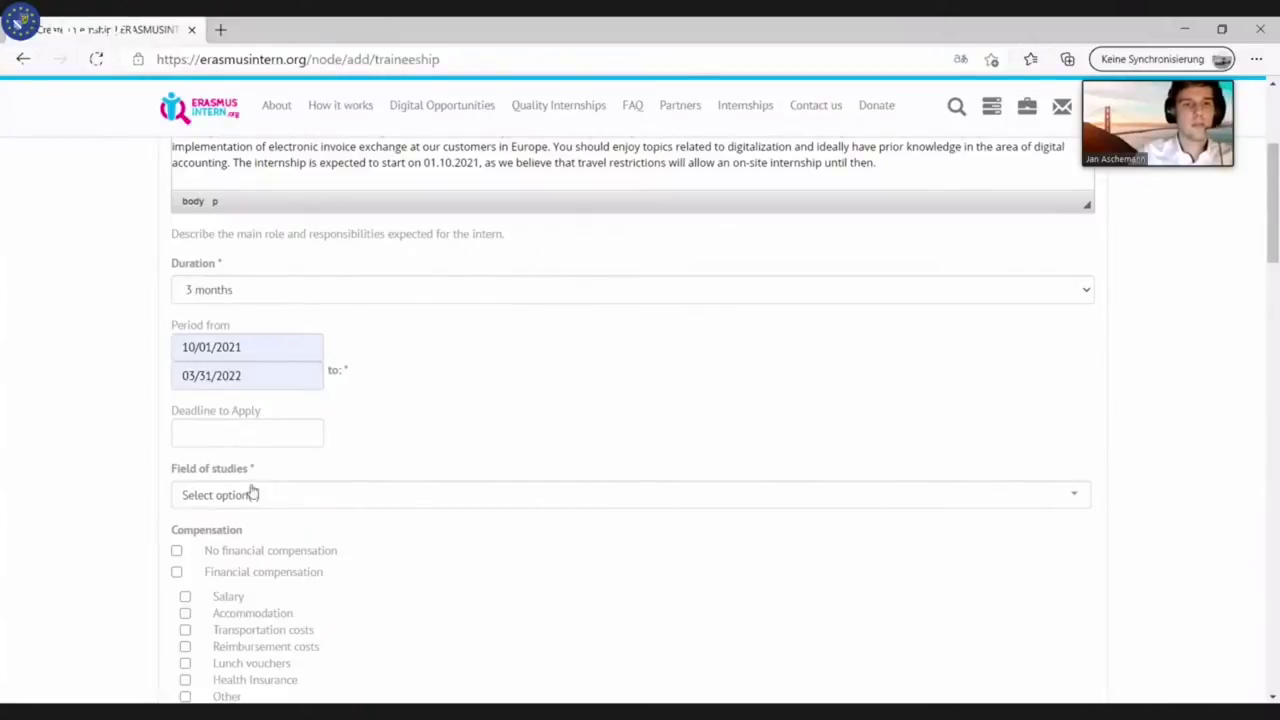
# - Set the Deadline to Apply to 08/01/2021
pyautogui.click(240, 432)
pyautogui.click(245, 463)
pyautogui.click(105, 425)
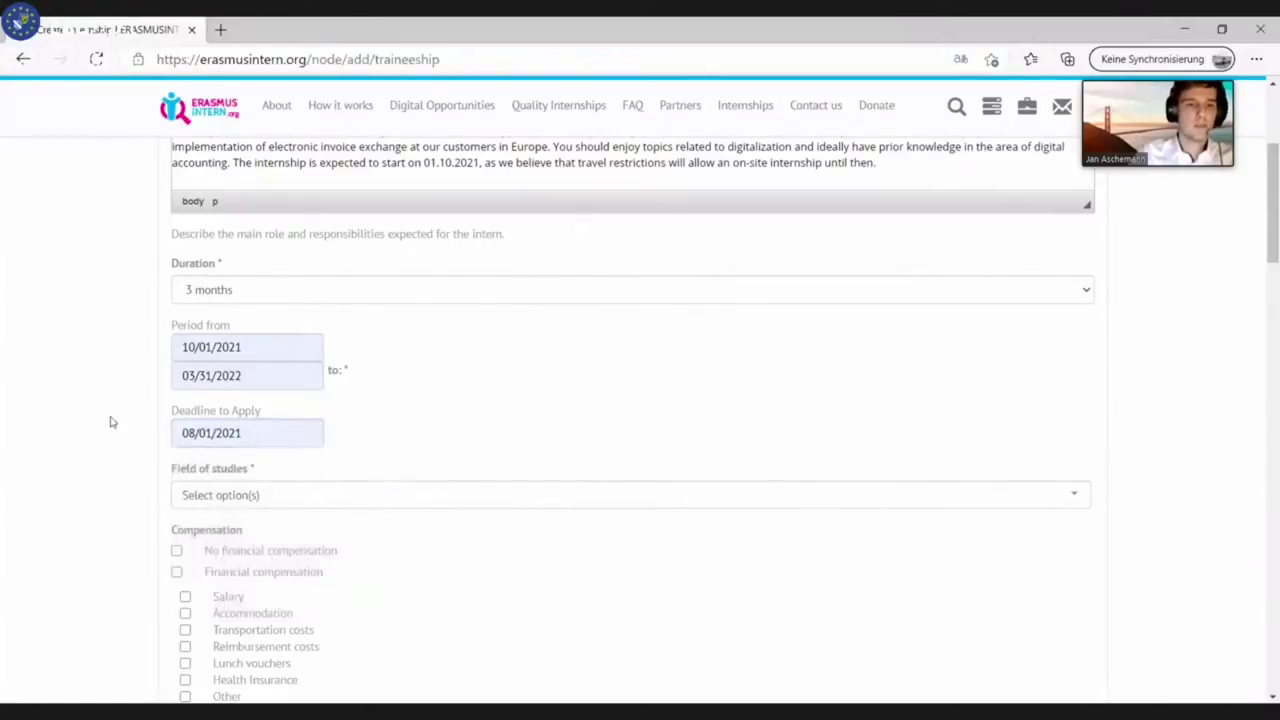
# - Select Communication and Information Sciences and Mathematics and/or Informatics as the fields of studies
pyautogui.scroll(-1, 349, 398)
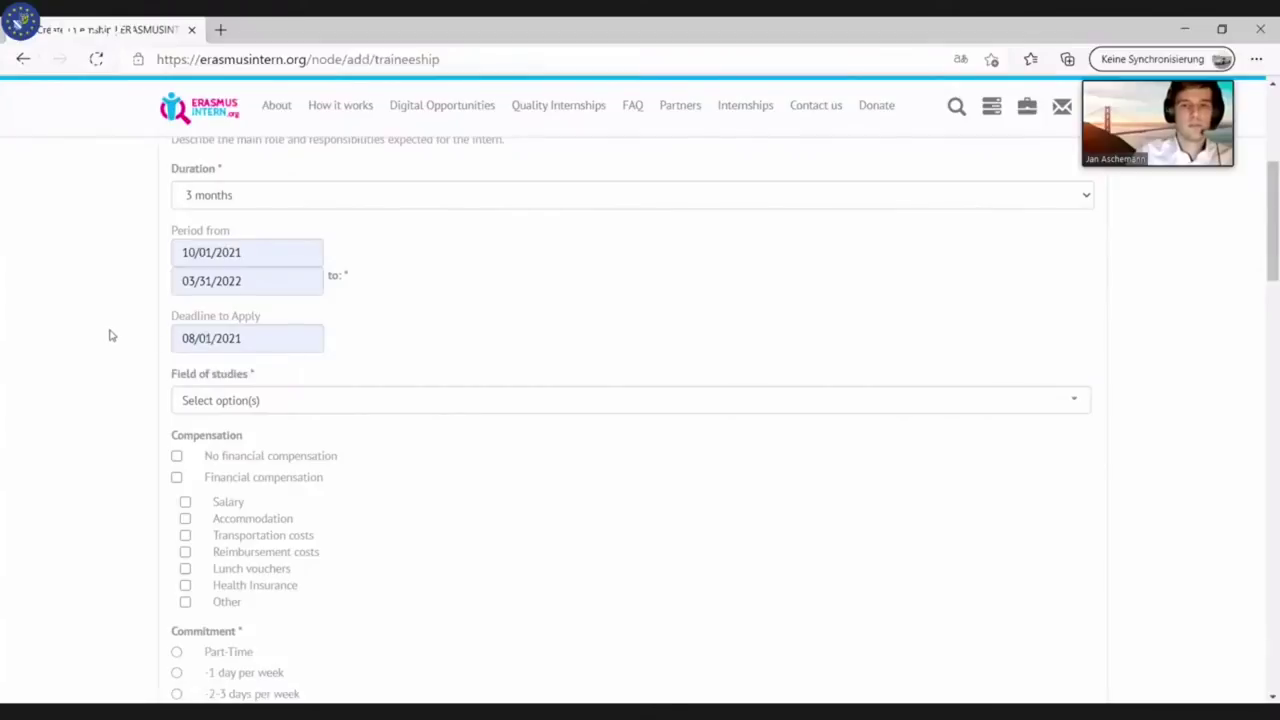
pyautogui.scroll(-2, 112, 340)
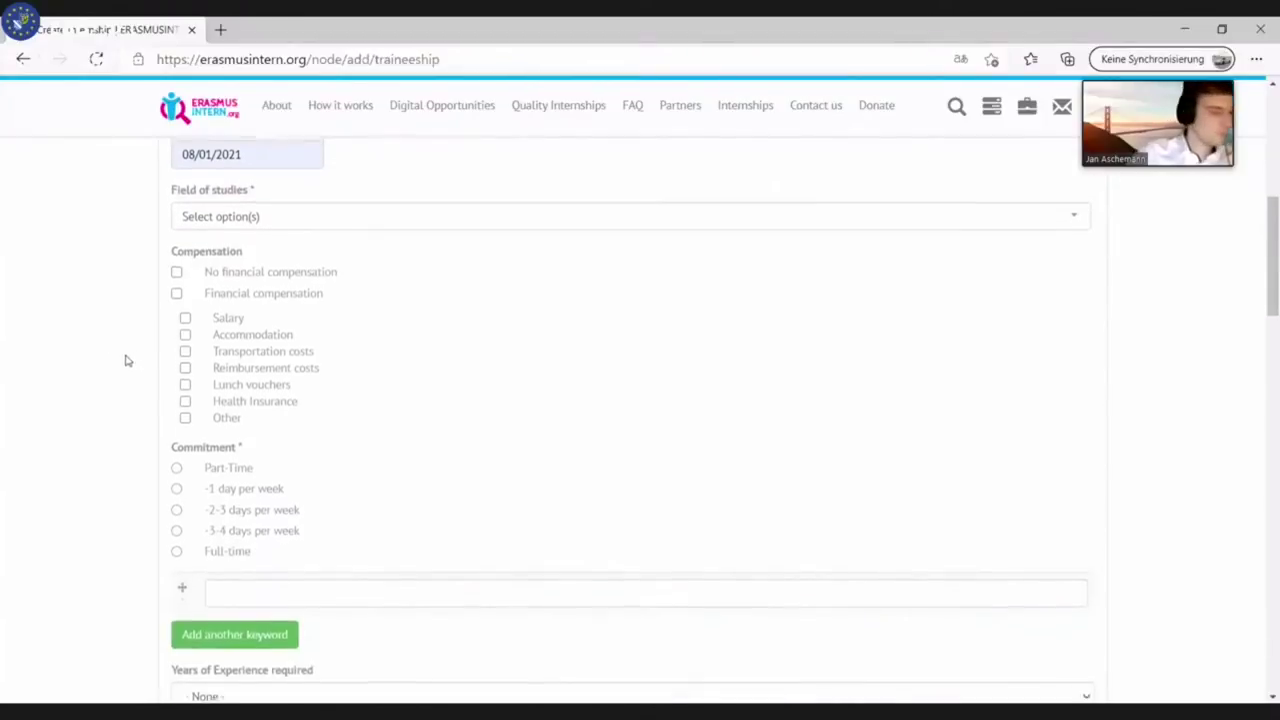
pyautogui.scroll(1, 126, 360)
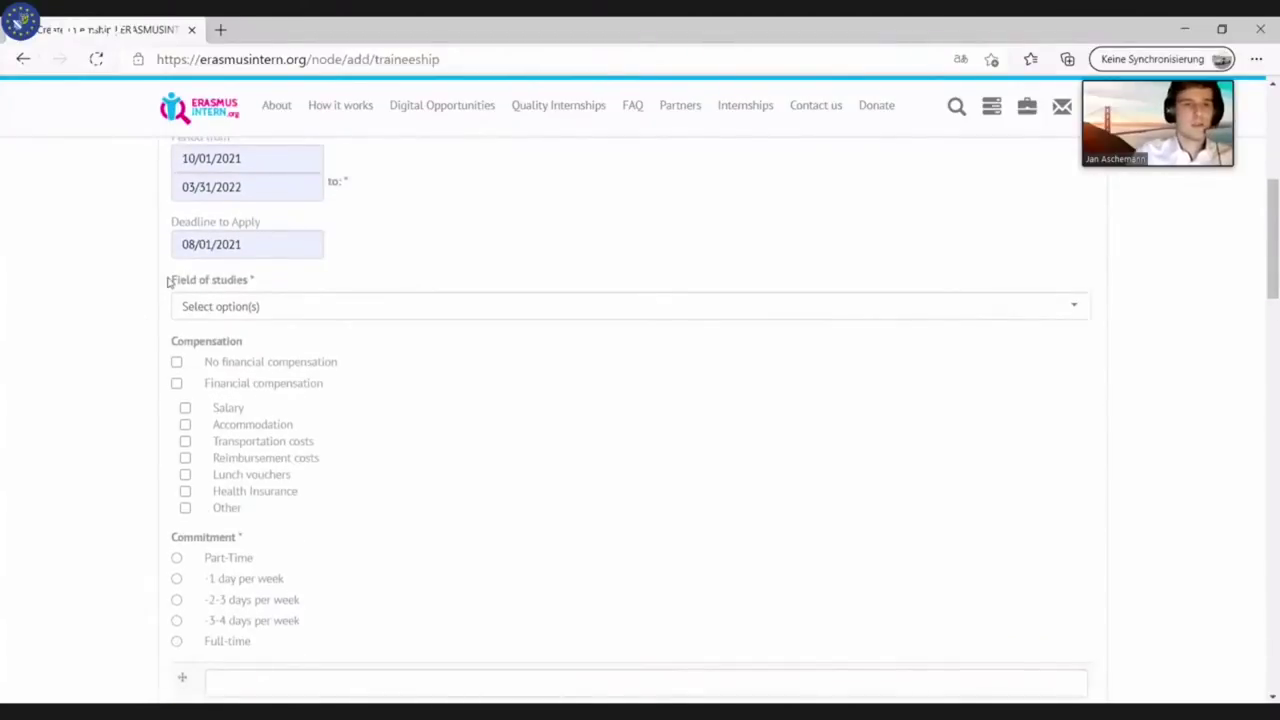
pyautogui.click(253, 306)
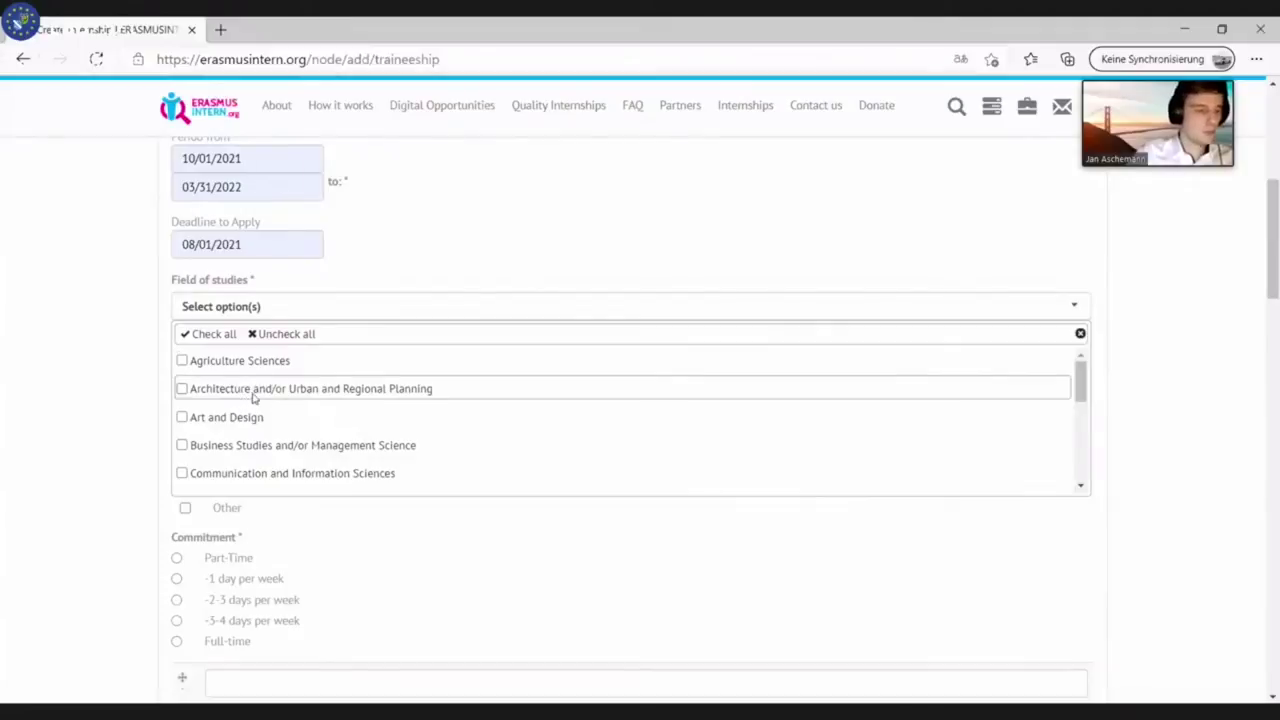
pyautogui.click(181, 475)
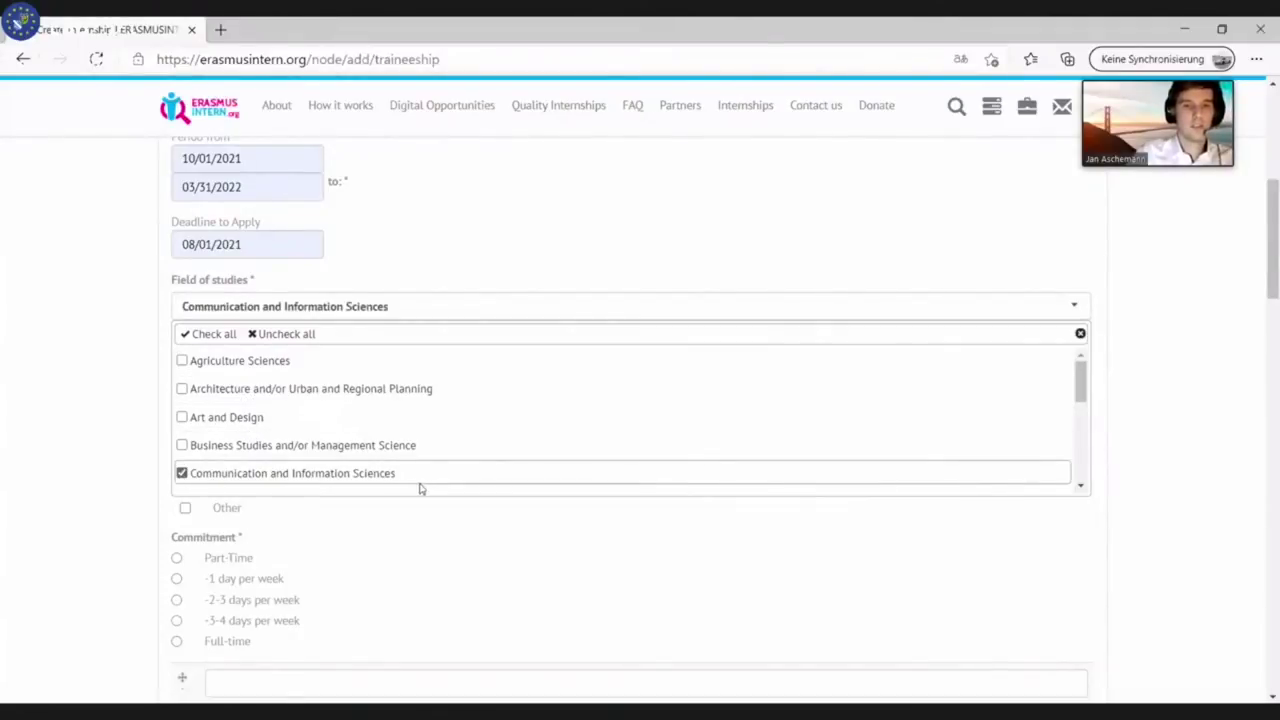
pyautogui.scroll(-3, 343, 420)
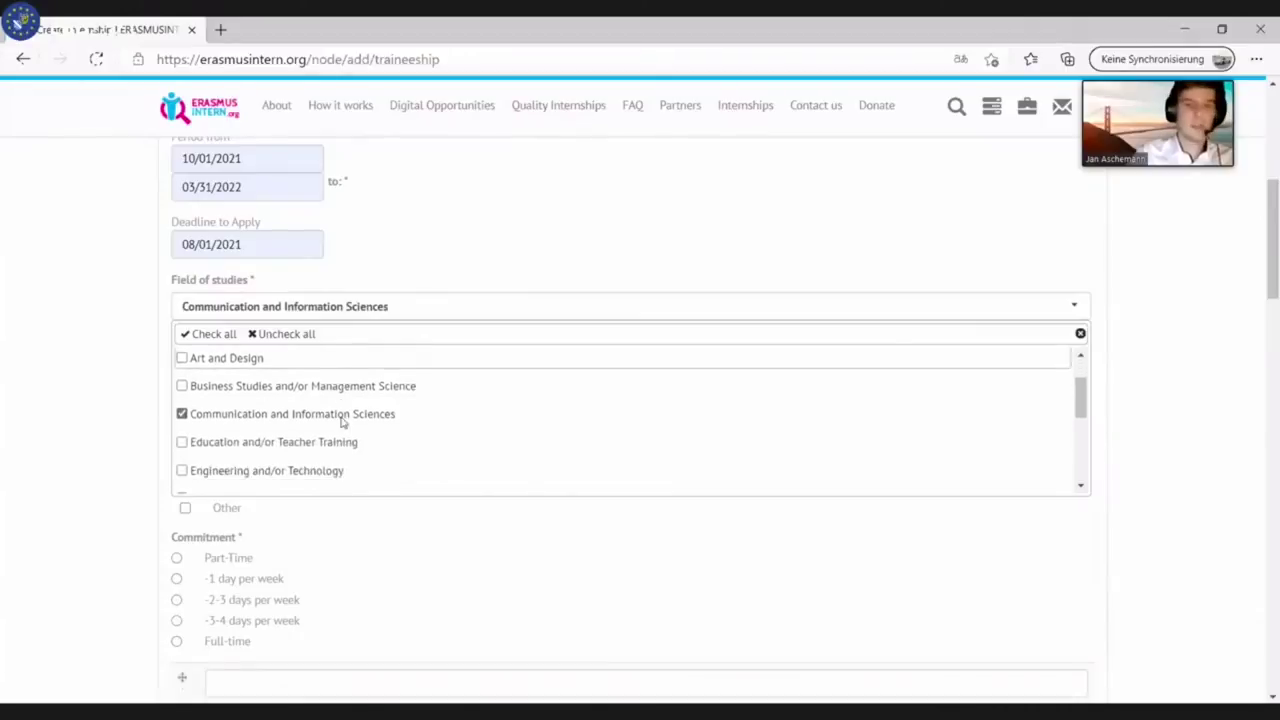
pyautogui.scroll(-2, 293, 424)
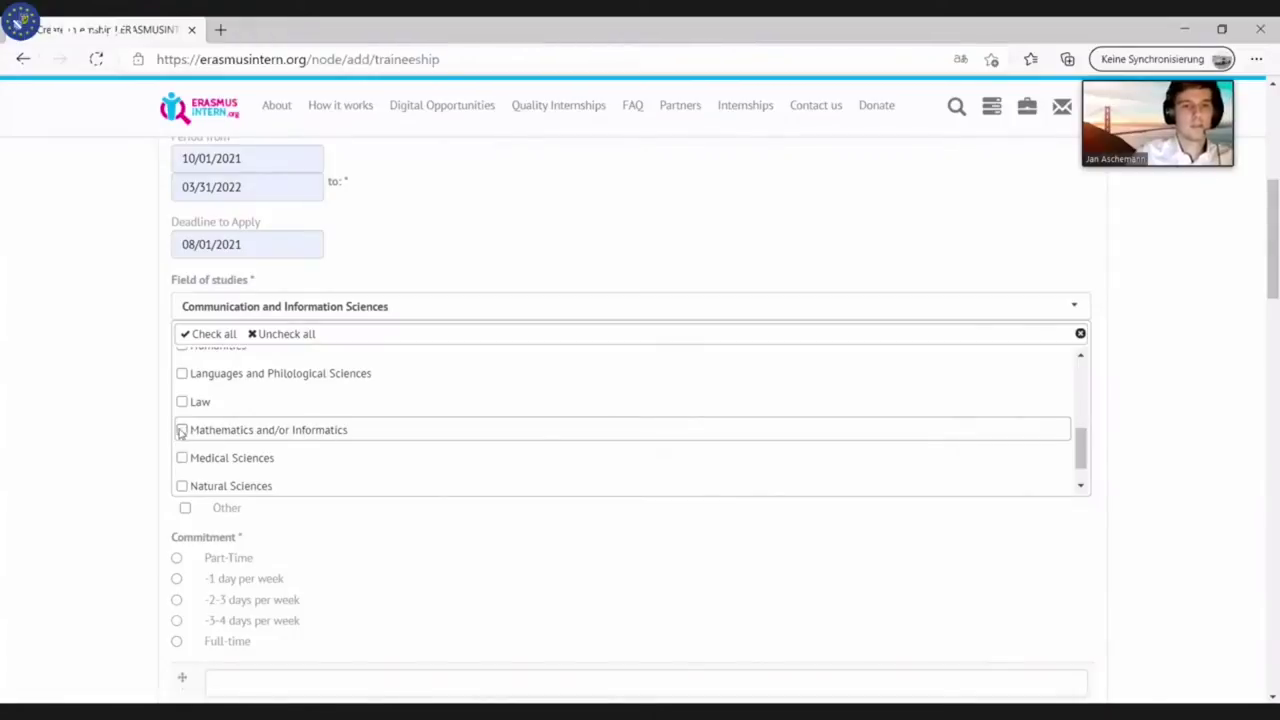
pyautogui.click(182, 430)
pyautogui.scroll(5, 389, 372)
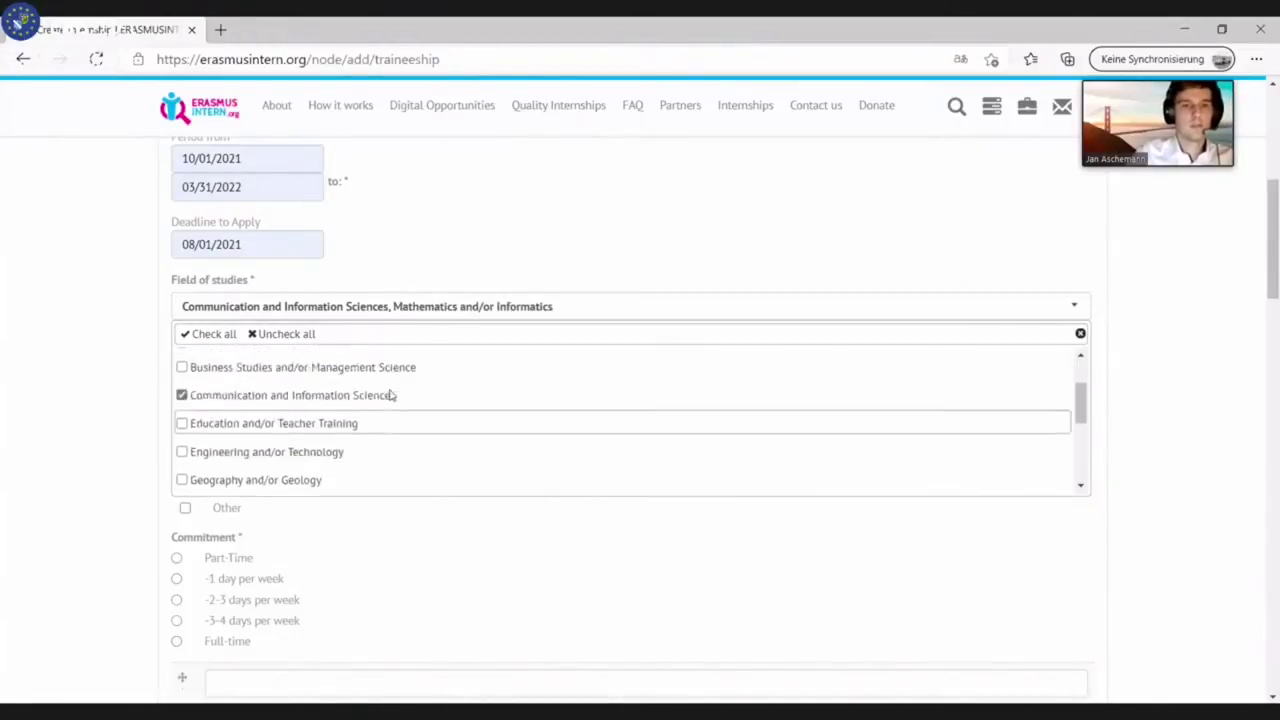
pyautogui.scroll(1, 384, 374)
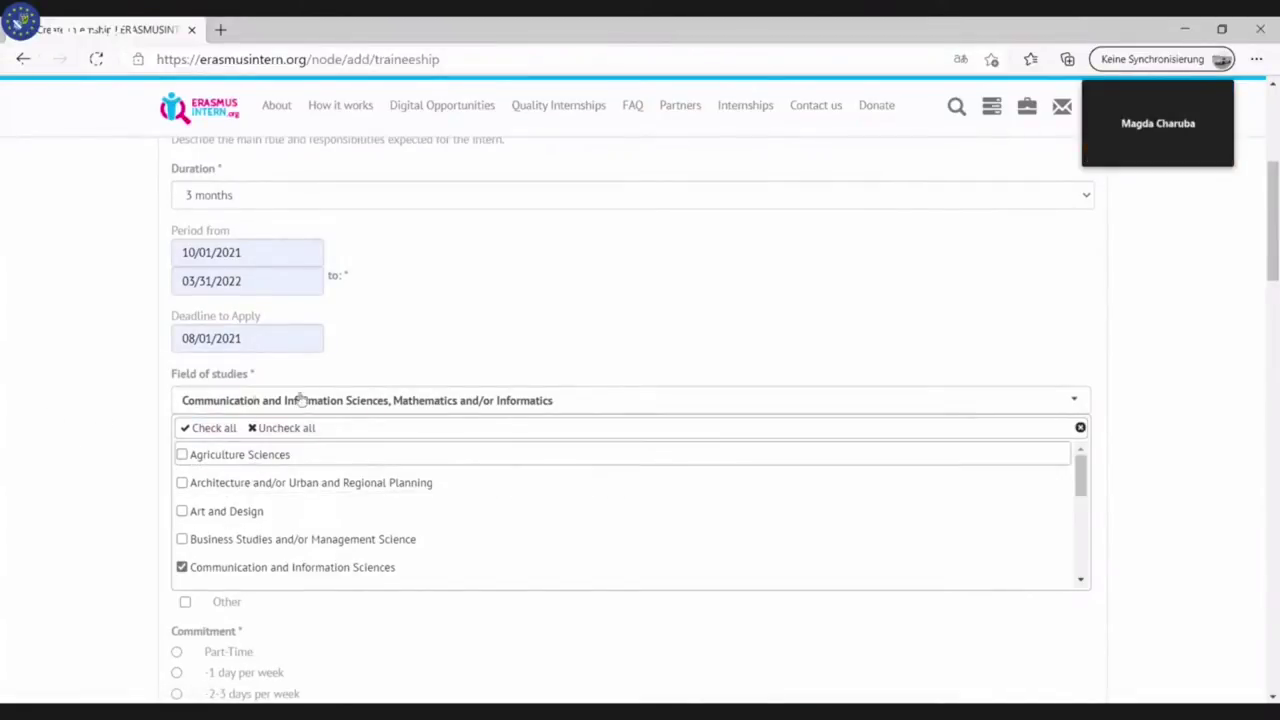
pyautogui.click(4, 410)
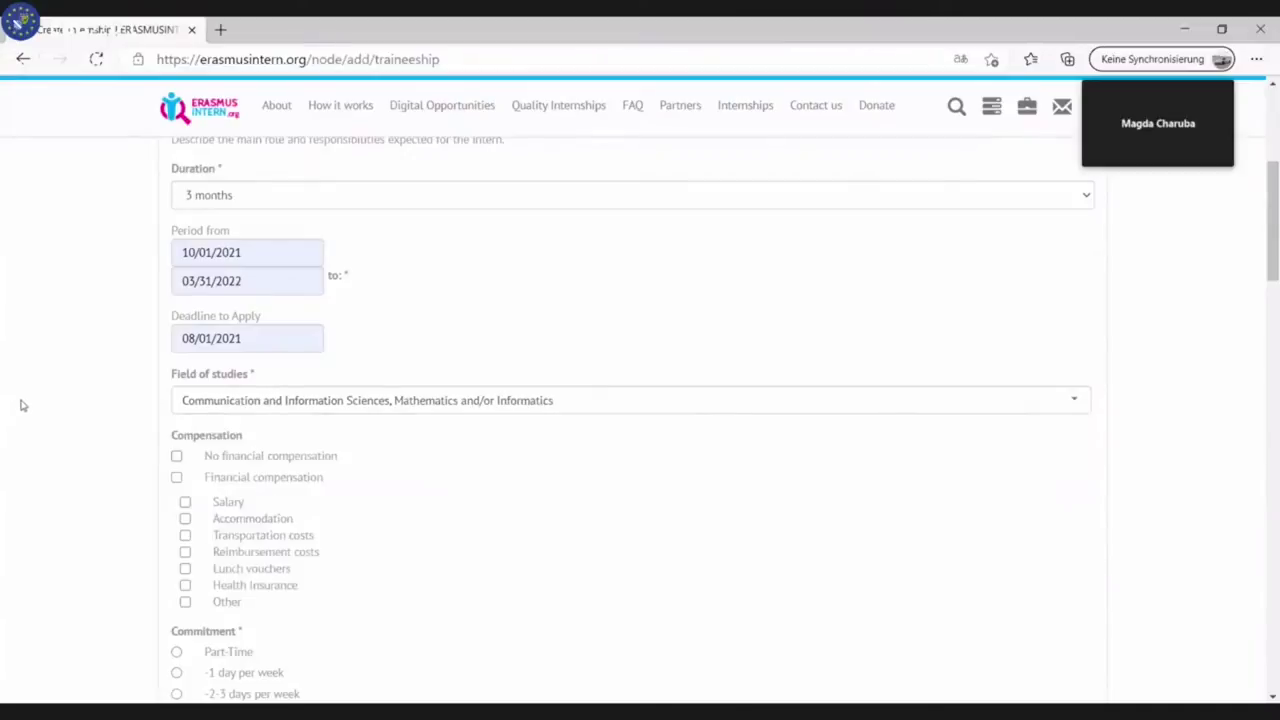
# - Mark the internship as offering financial compensation and set its Commitment to Full-time
pyautogui.scroll(-1, 31, 402)
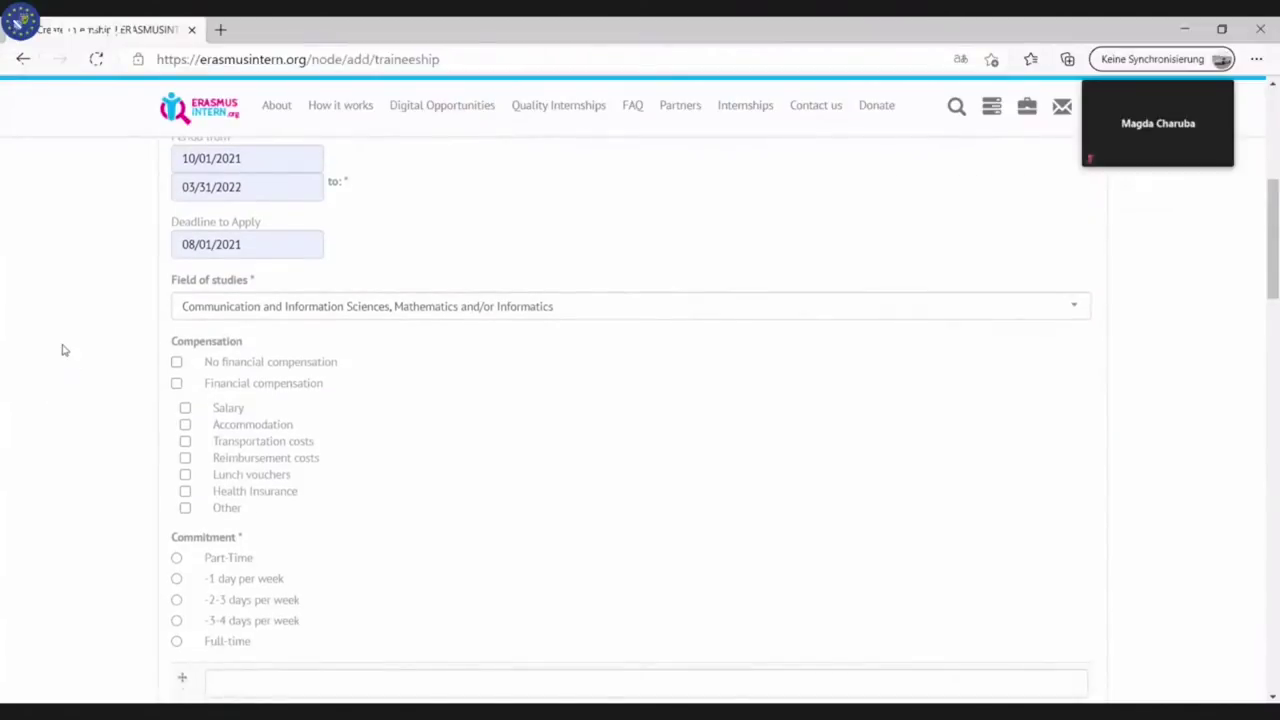
pyautogui.scroll(-1, 50, 345)
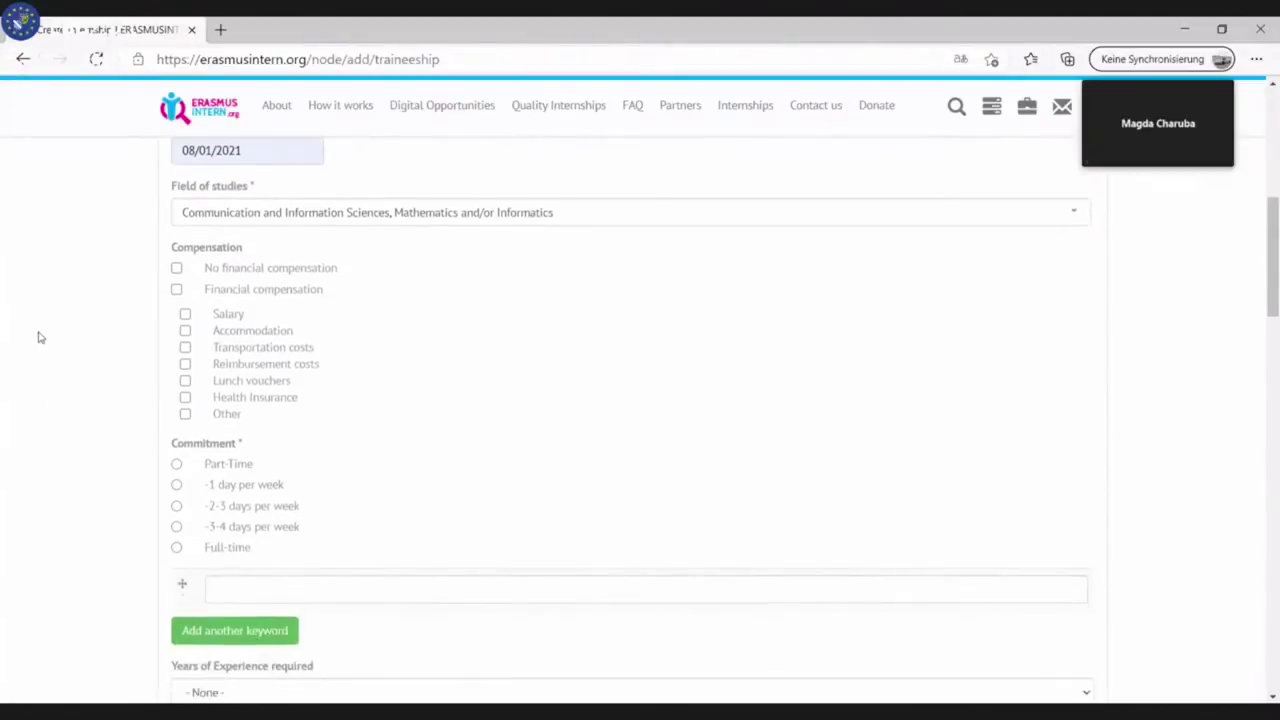
pyautogui.click(176, 290)
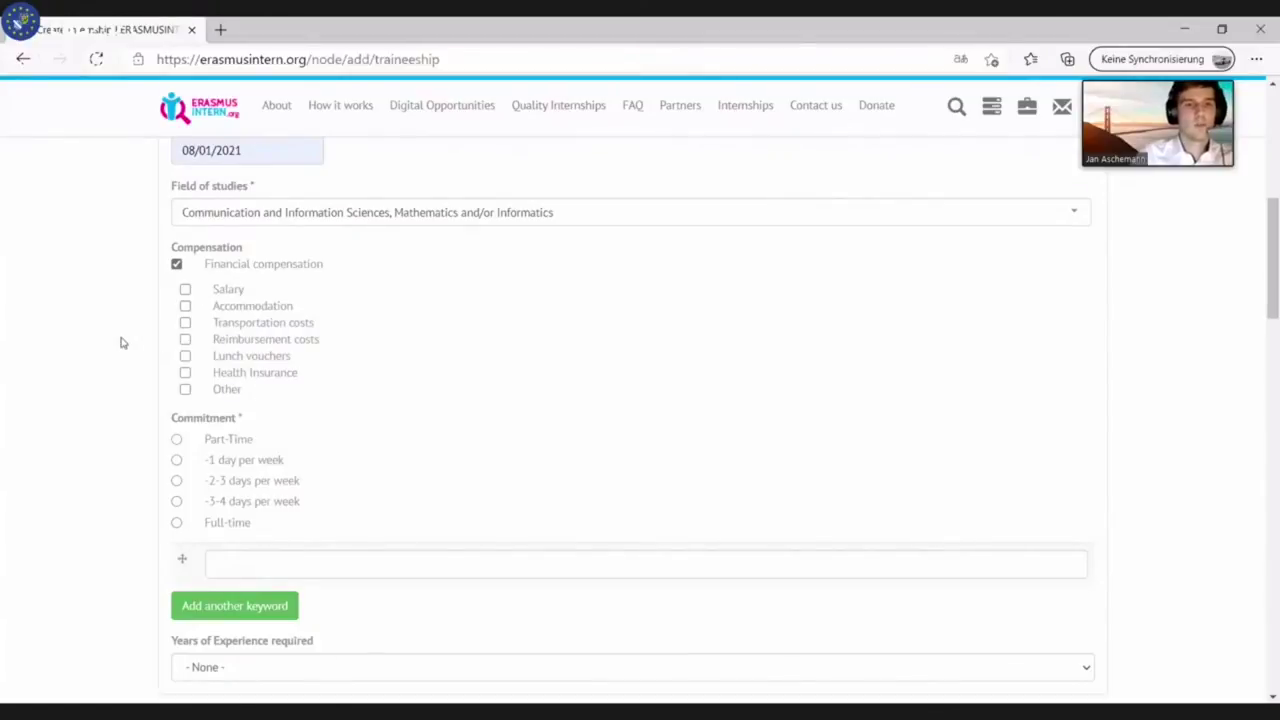
pyautogui.scroll(-1, 146, 311)
pyautogui.scroll(-1, 142, 298)
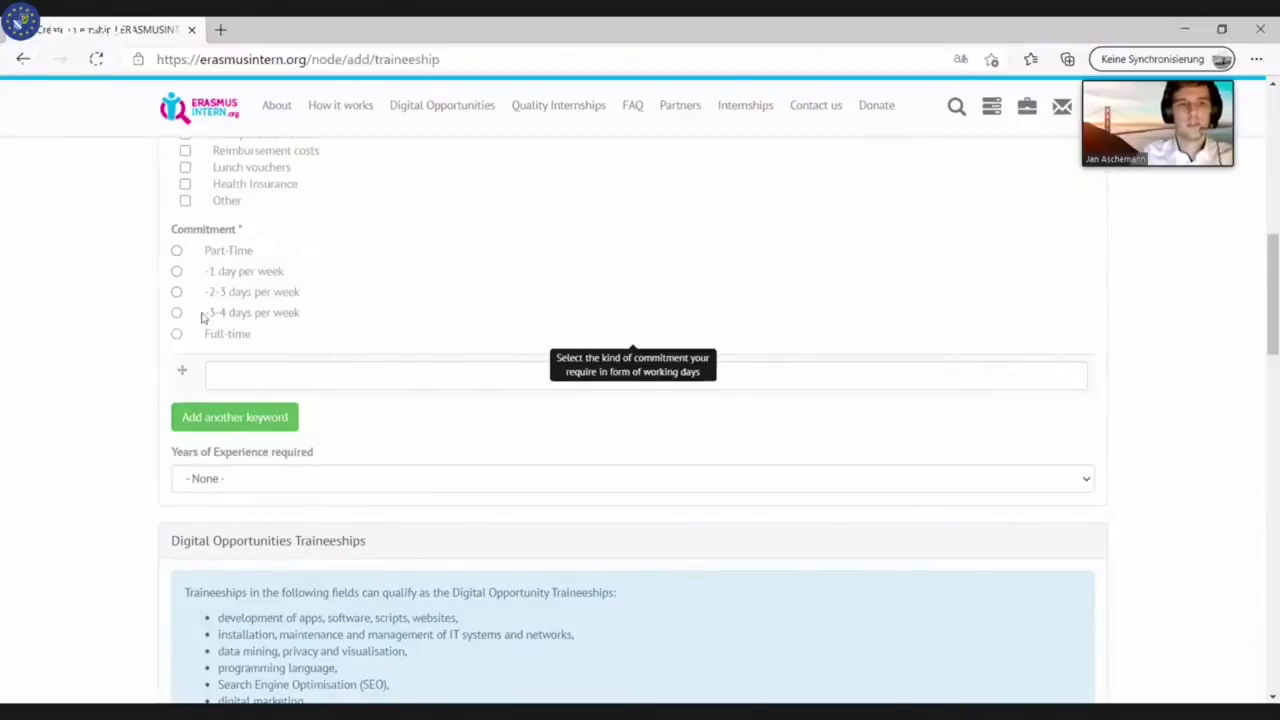
pyautogui.click(176, 334)
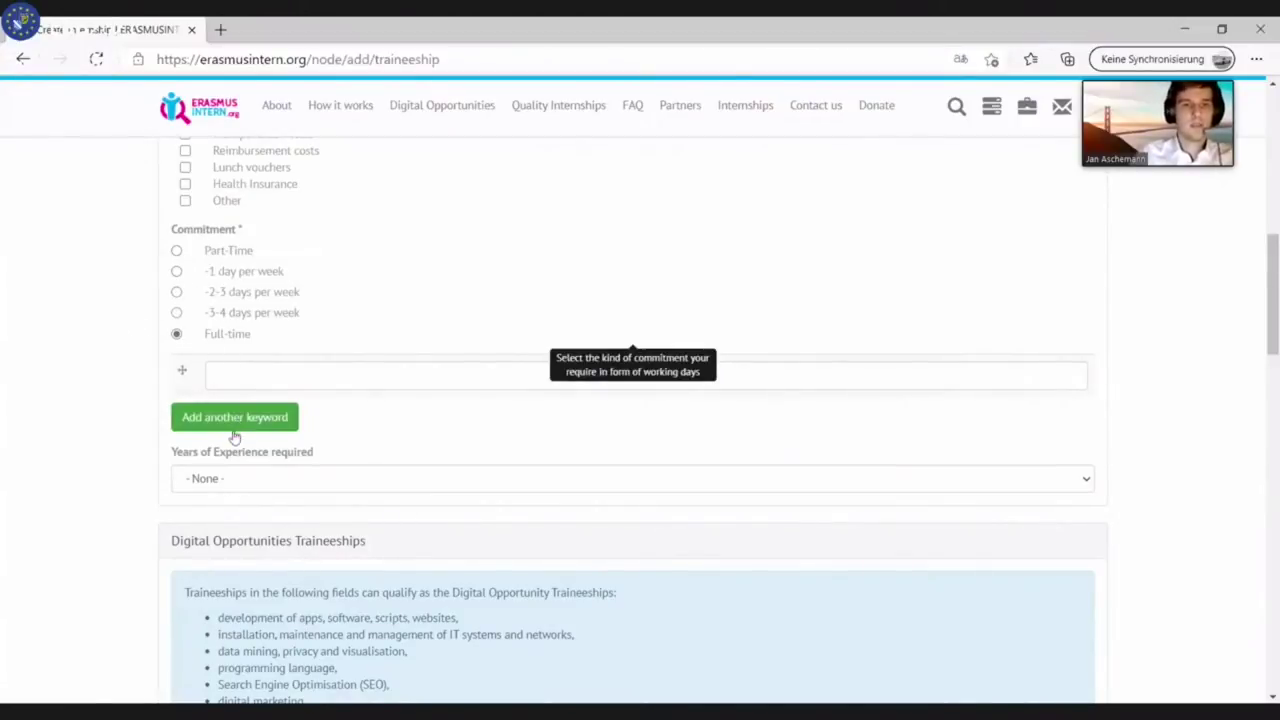
# - Enter "European Union" as the first keyword and add an empty entry for another keyword
pyautogui.scroll(-1, 261, 271)
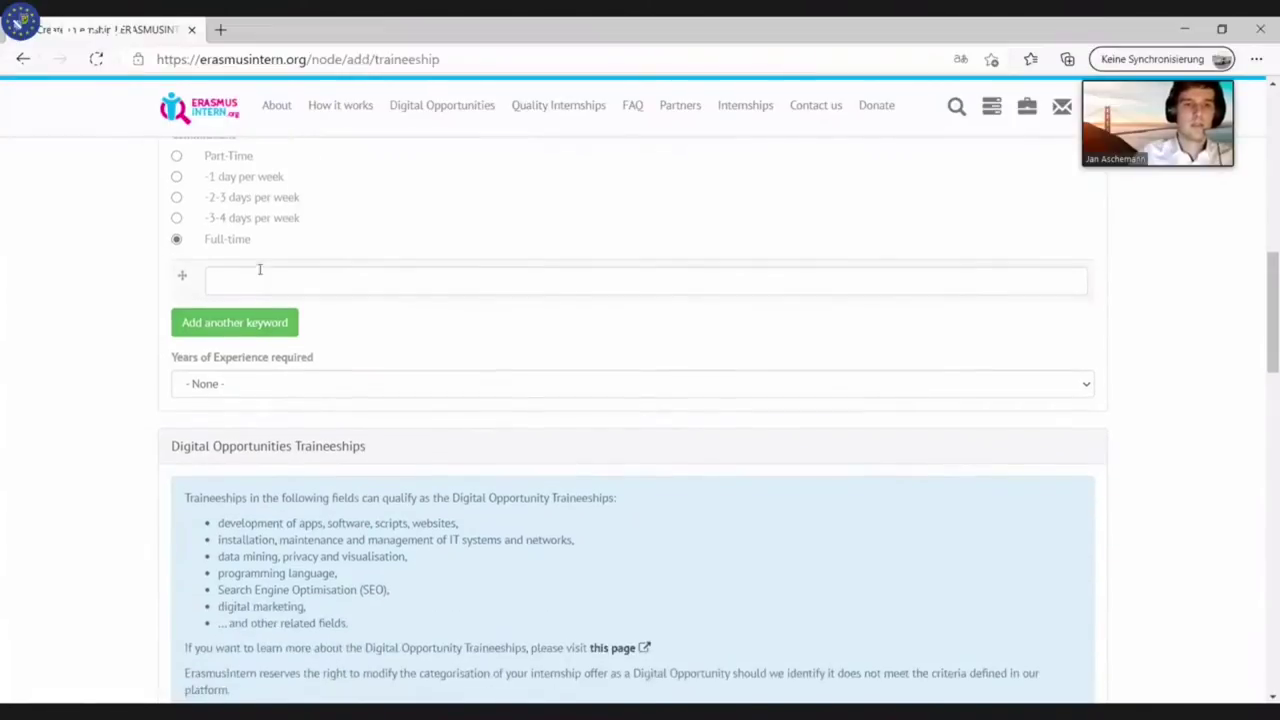
pyautogui.click(240, 281)
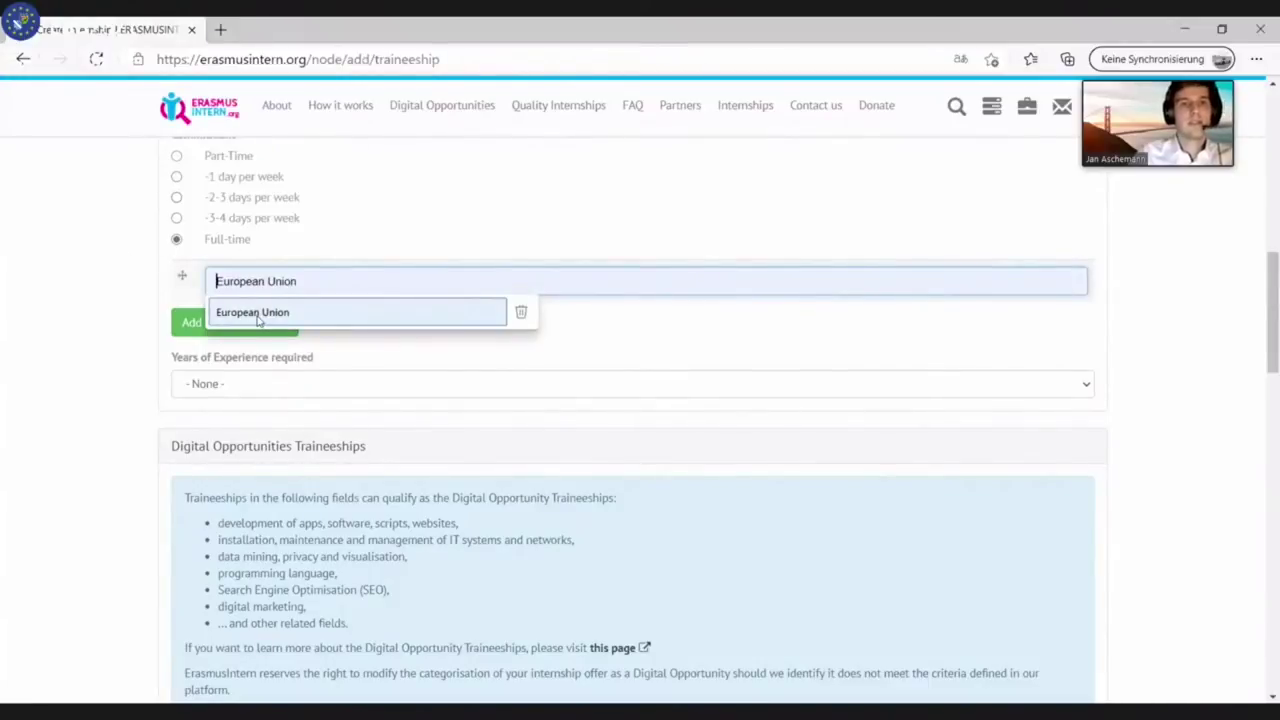
pyautogui.click(257, 314)
pyautogui.click(232, 323)
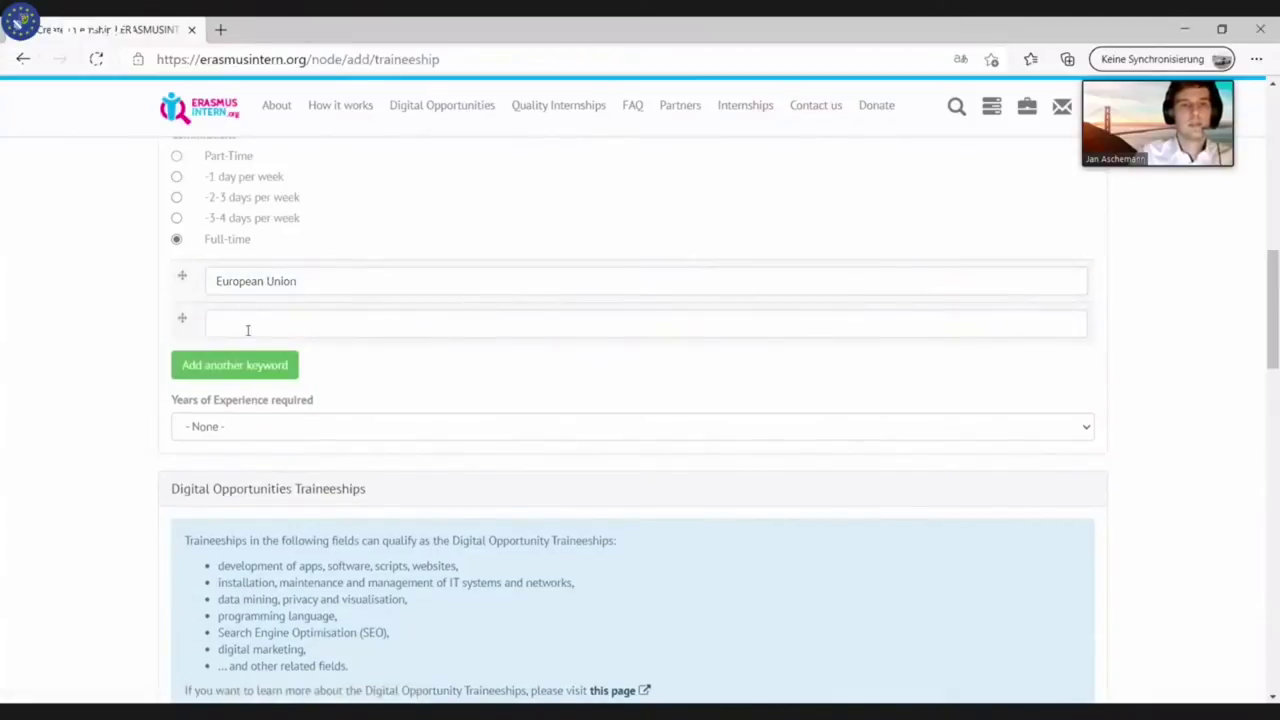
# - Enter "SAP" as the second keyword and add "eInvoicing" as a third keyword
pyautogui.click(248, 330)
pyautogui.write('S')
pyautogui.click(232, 354)
pyautogui.click(232, 365)
pyautogui.click(250, 364)
pyautogui.write('eInvoicing')
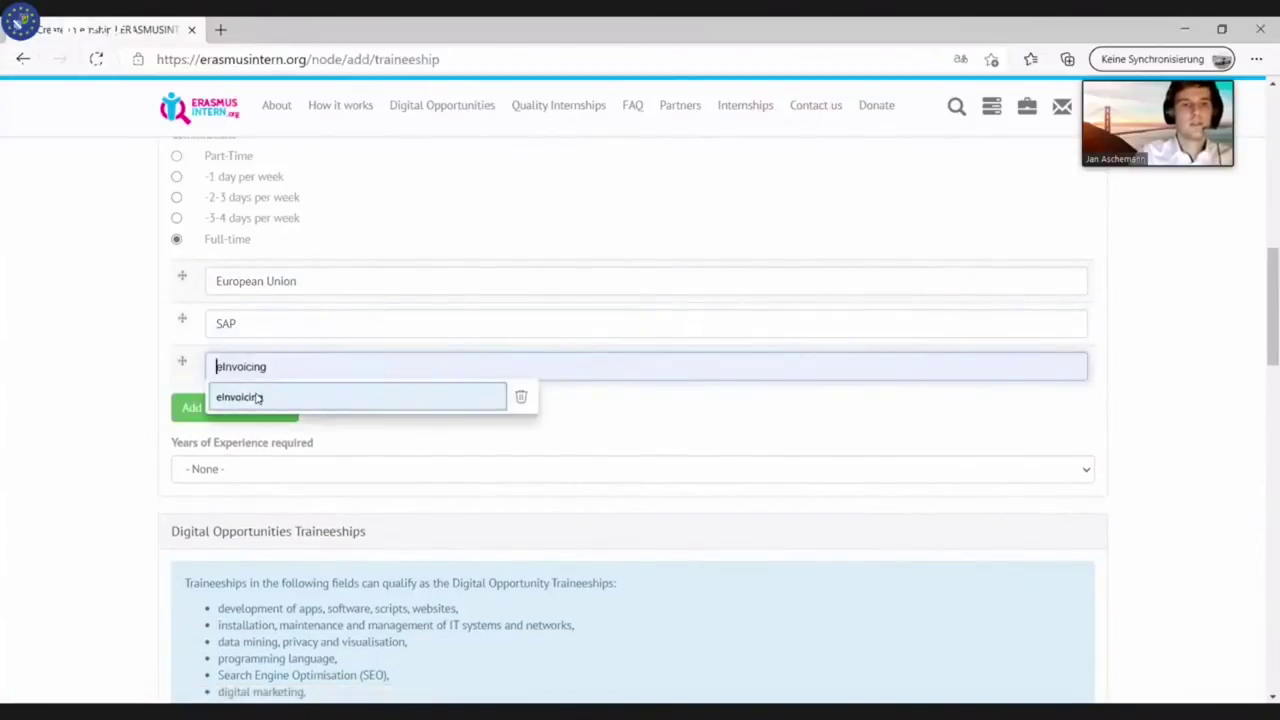
pyautogui.click(248, 397)
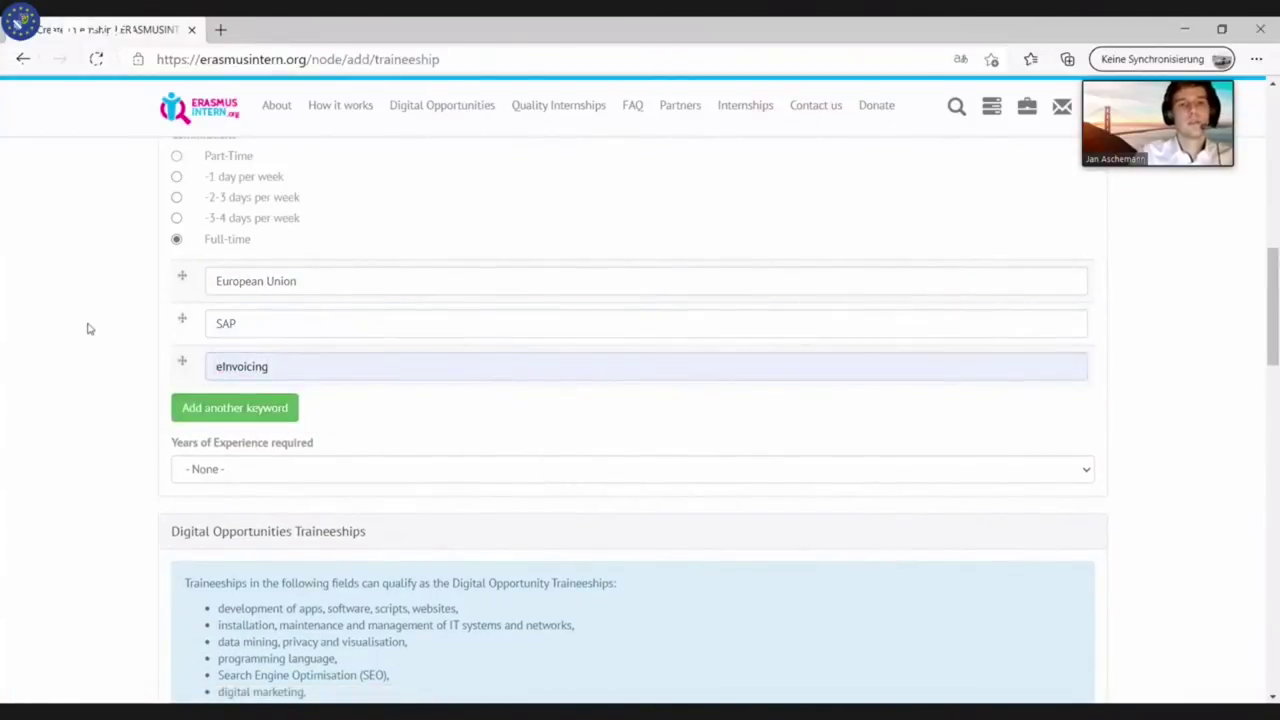
# - Set Years of Experience required to No
pyautogui.scroll(3, 134, 263)
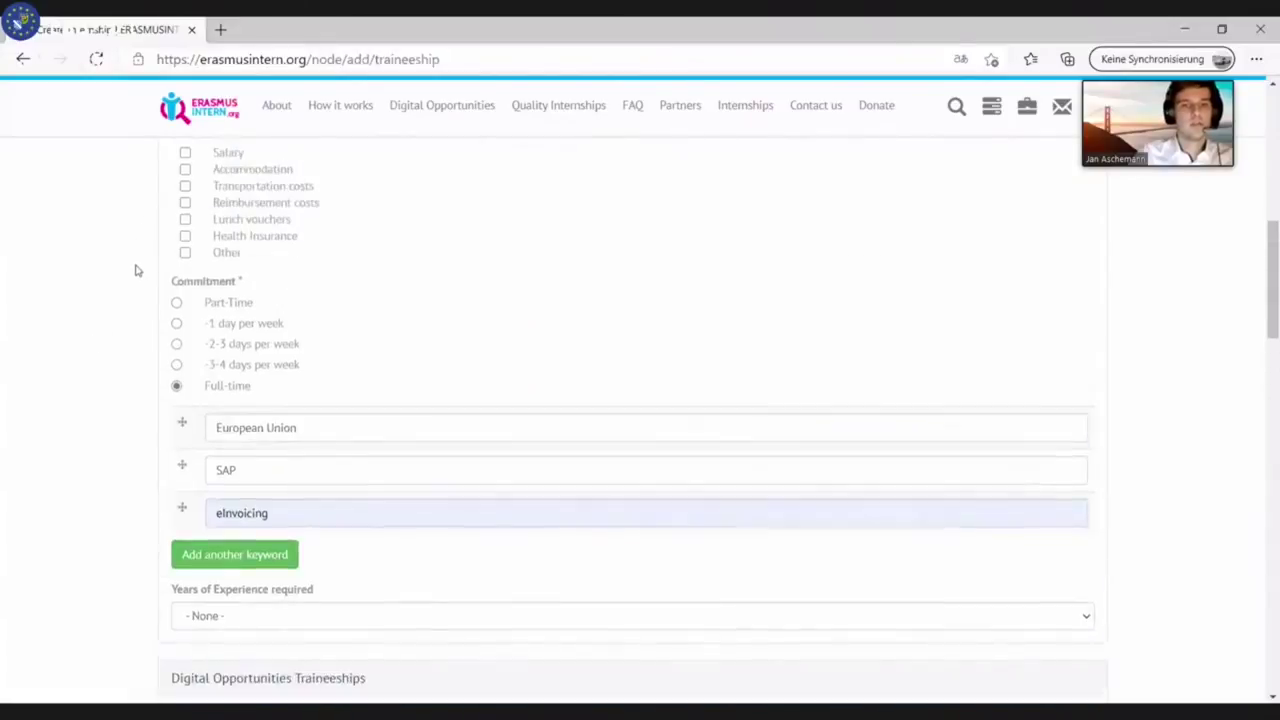
pyautogui.scroll(-3, 129, 286)
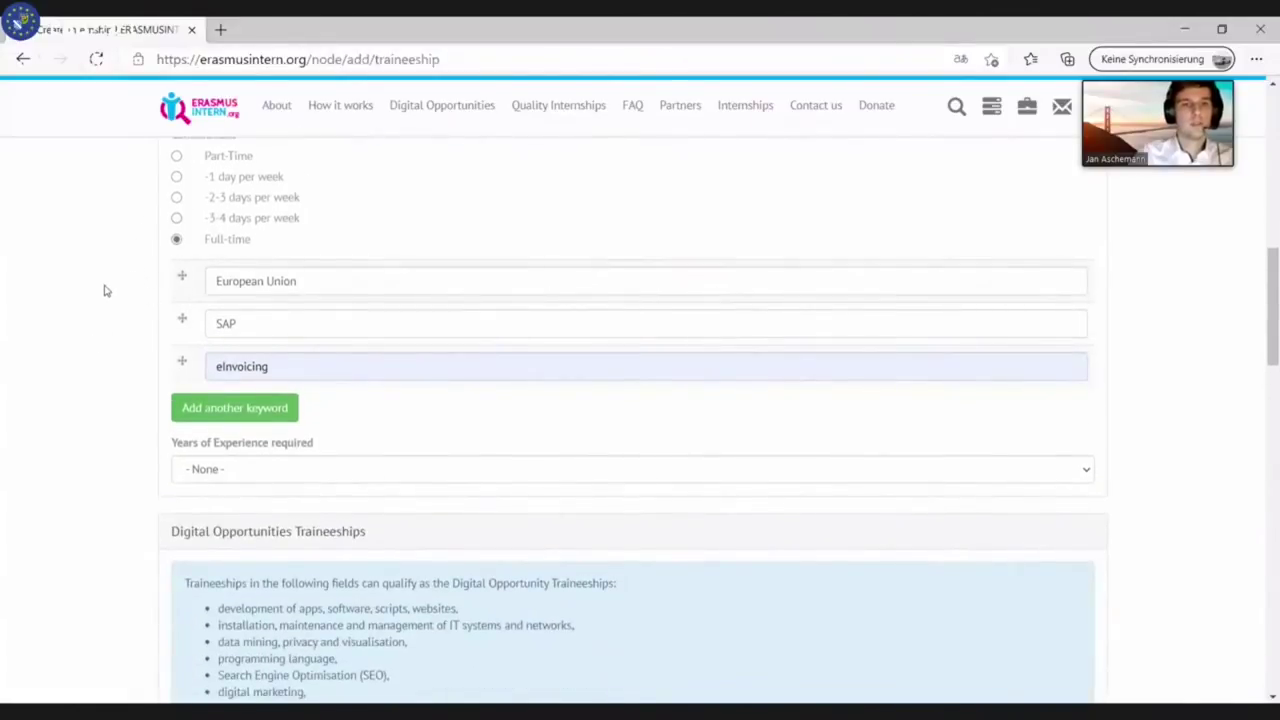
pyautogui.scroll(-2, 104, 294)
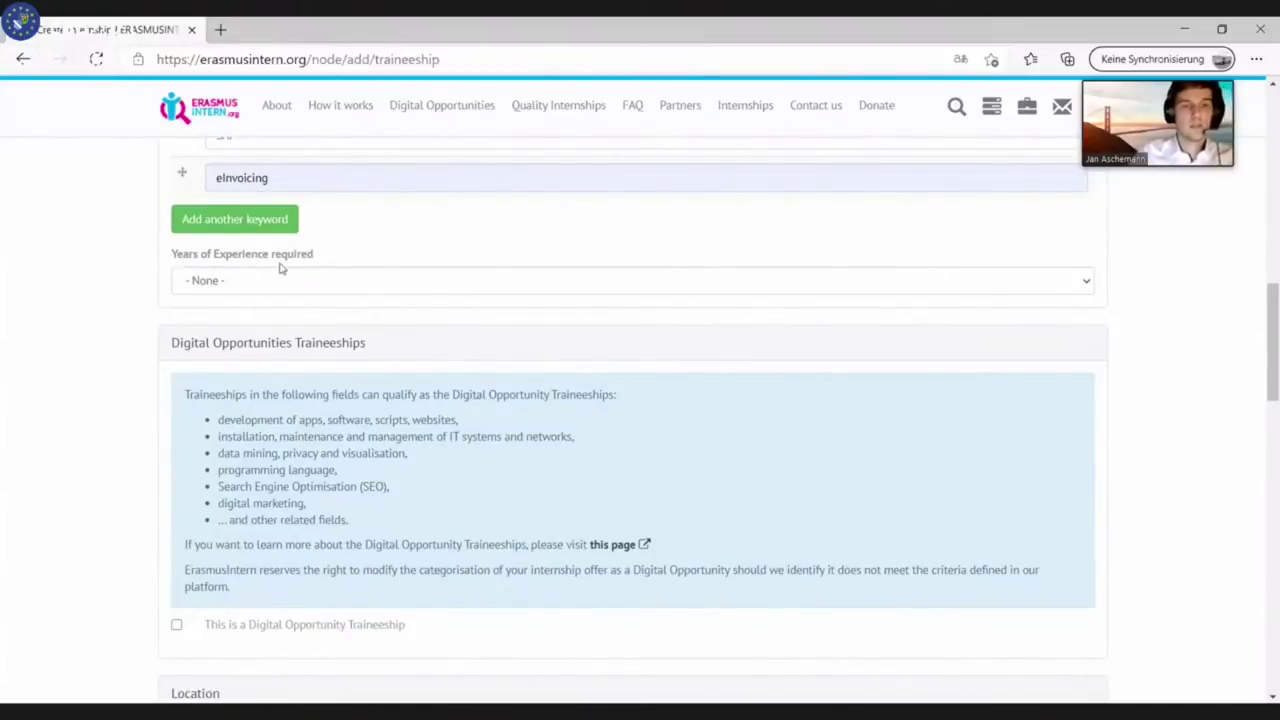
pyautogui.click(288, 291)
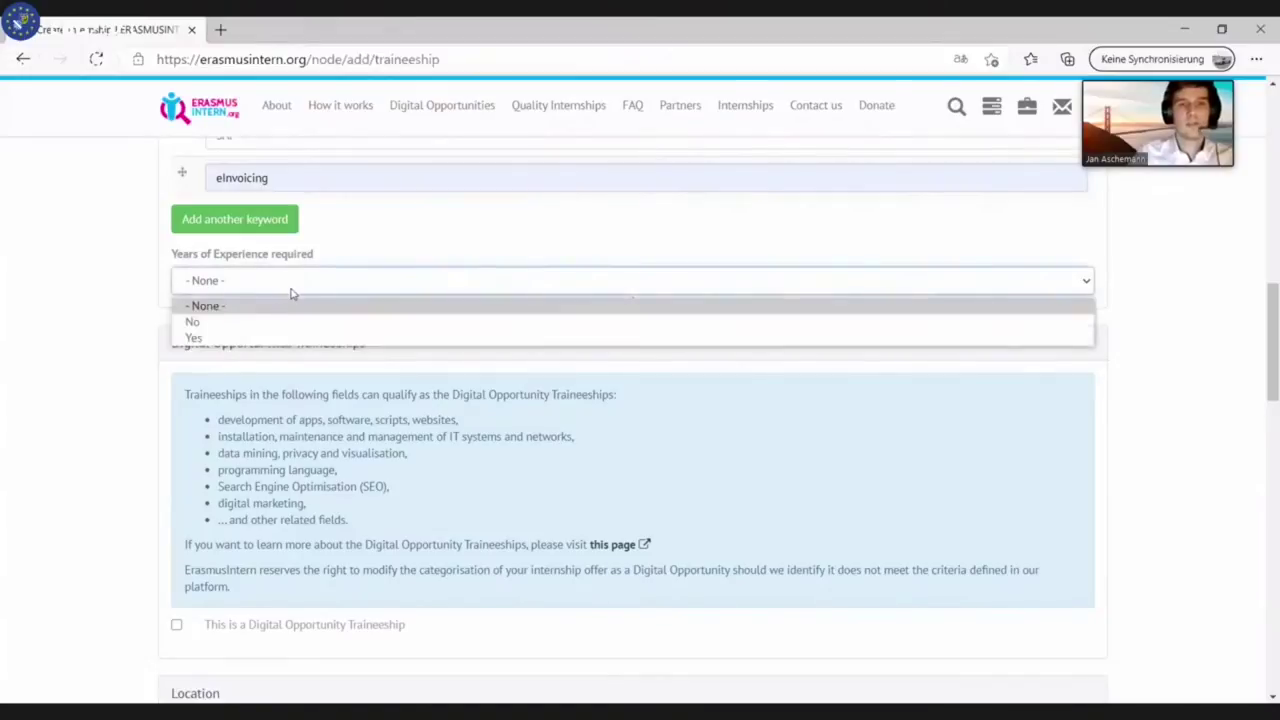
pyautogui.click(211, 322)
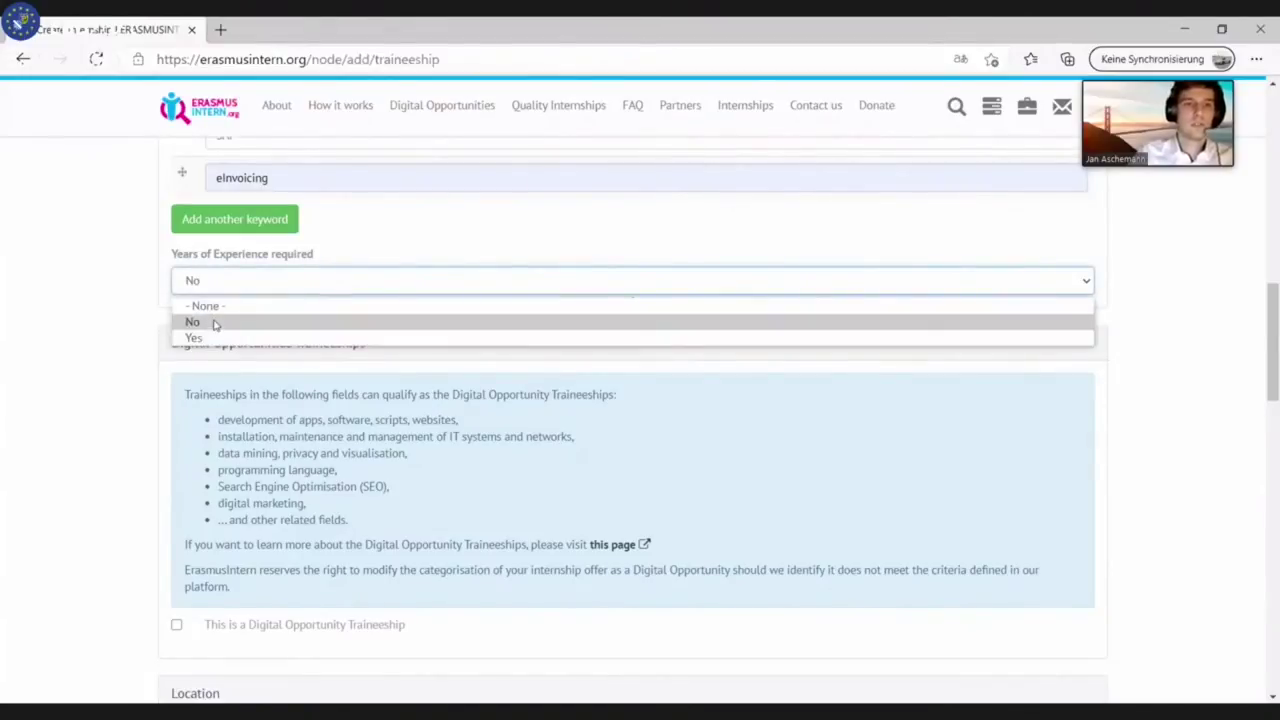
pyautogui.click(140, 272)
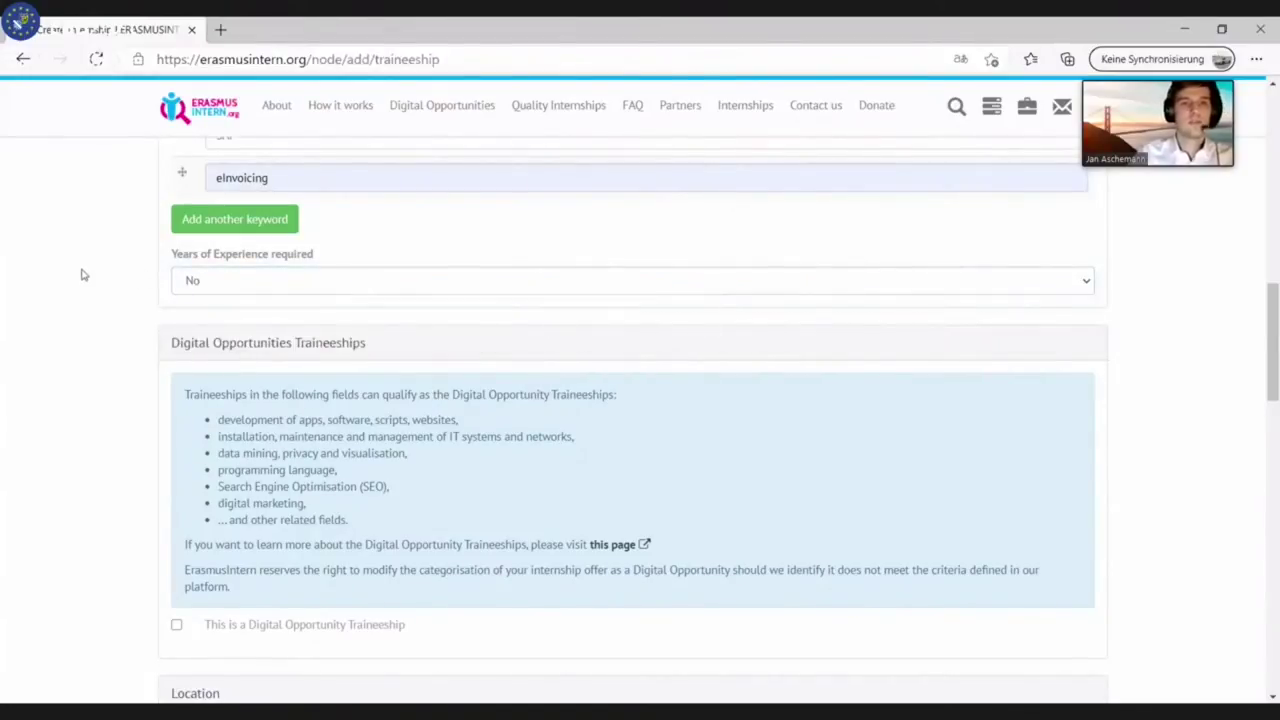
# - Check the qualifying fields for digital traineeships and mark the offer as a Digital Opportunity Traineeship
pyautogui.scroll(-2, 80, 270)
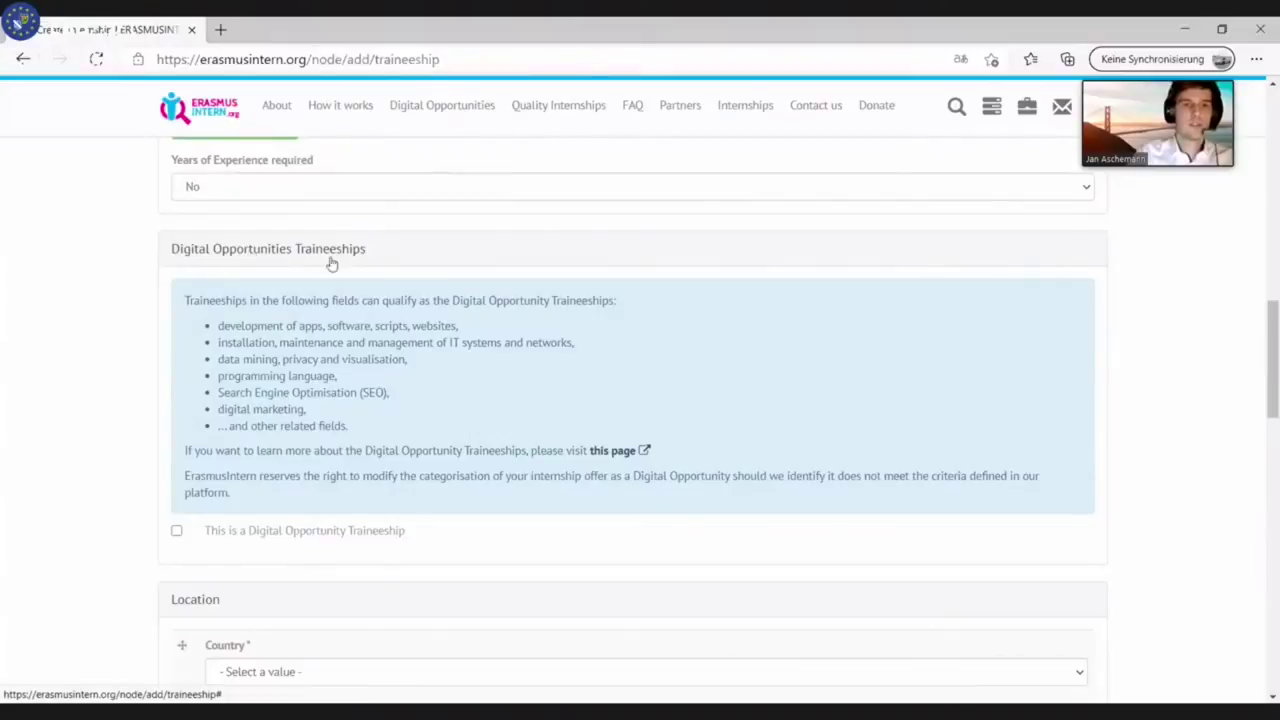
pyautogui.scroll(-1, 361, 273)
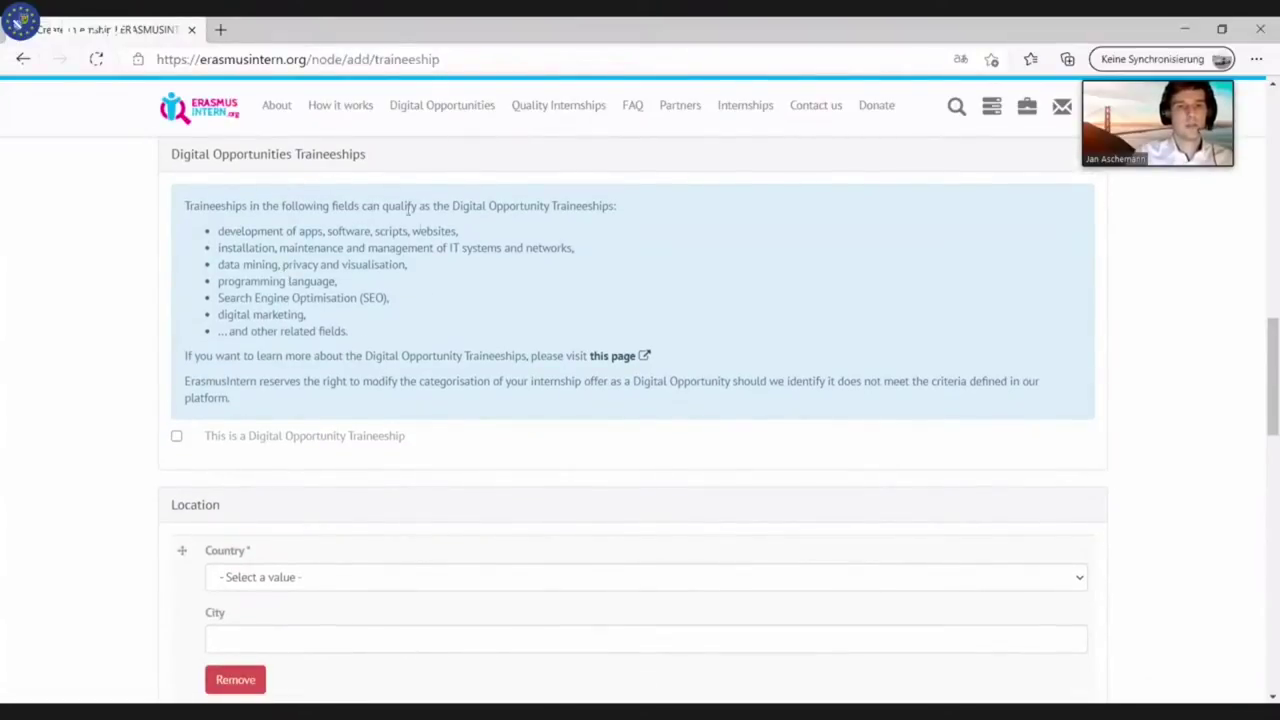
pyautogui.moveTo(409, 275); pyautogui.dragTo(330, 331)
pyautogui.moveTo(245, 240); pyautogui.dragTo(247, 248)
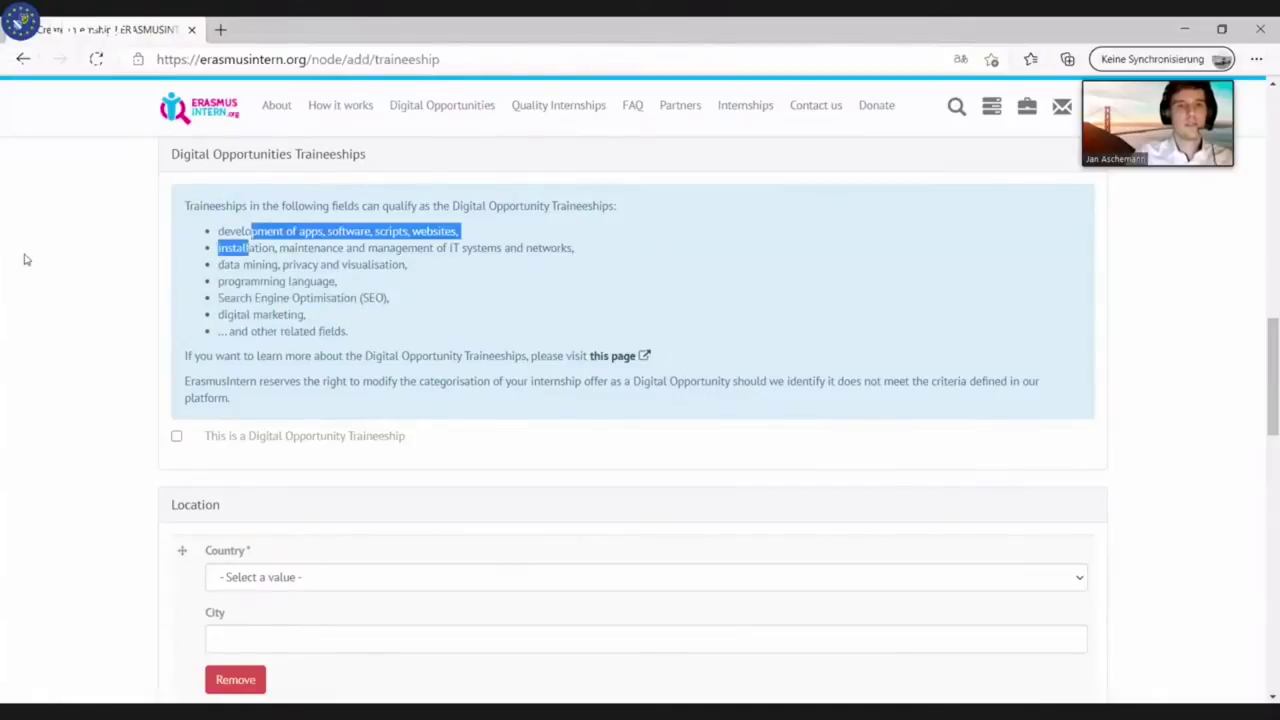
pyautogui.click(33, 257)
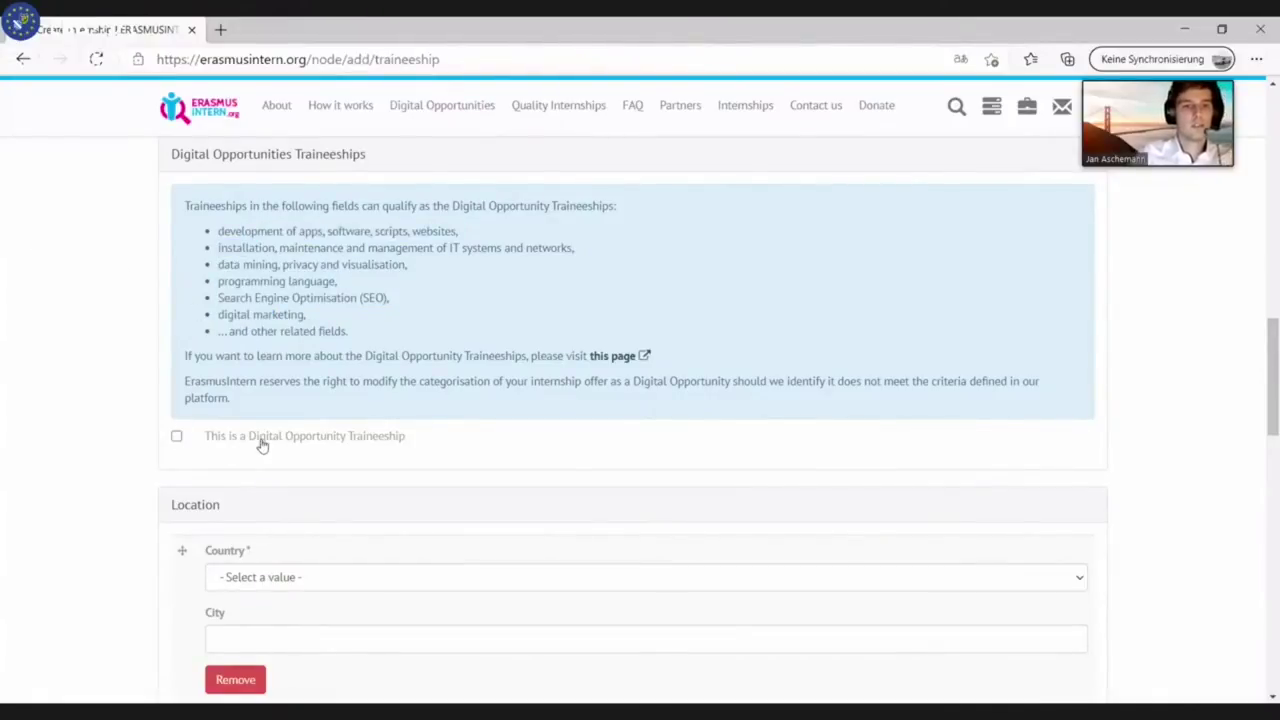
pyautogui.click(178, 438)
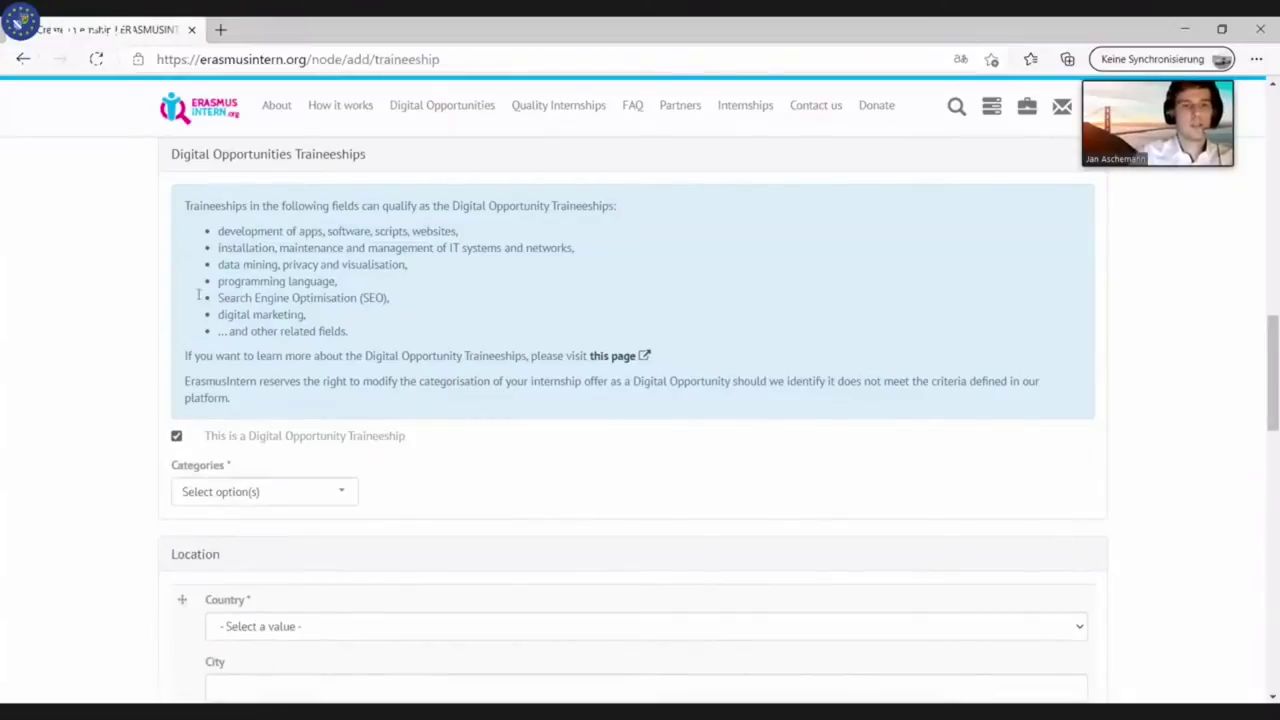
# - Select "Installation, maintenance and management of IT systems and networks" as the category of the digital traineeship
pyautogui.scroll(-1, 178, 440)
pyautogui.click(217, 398)
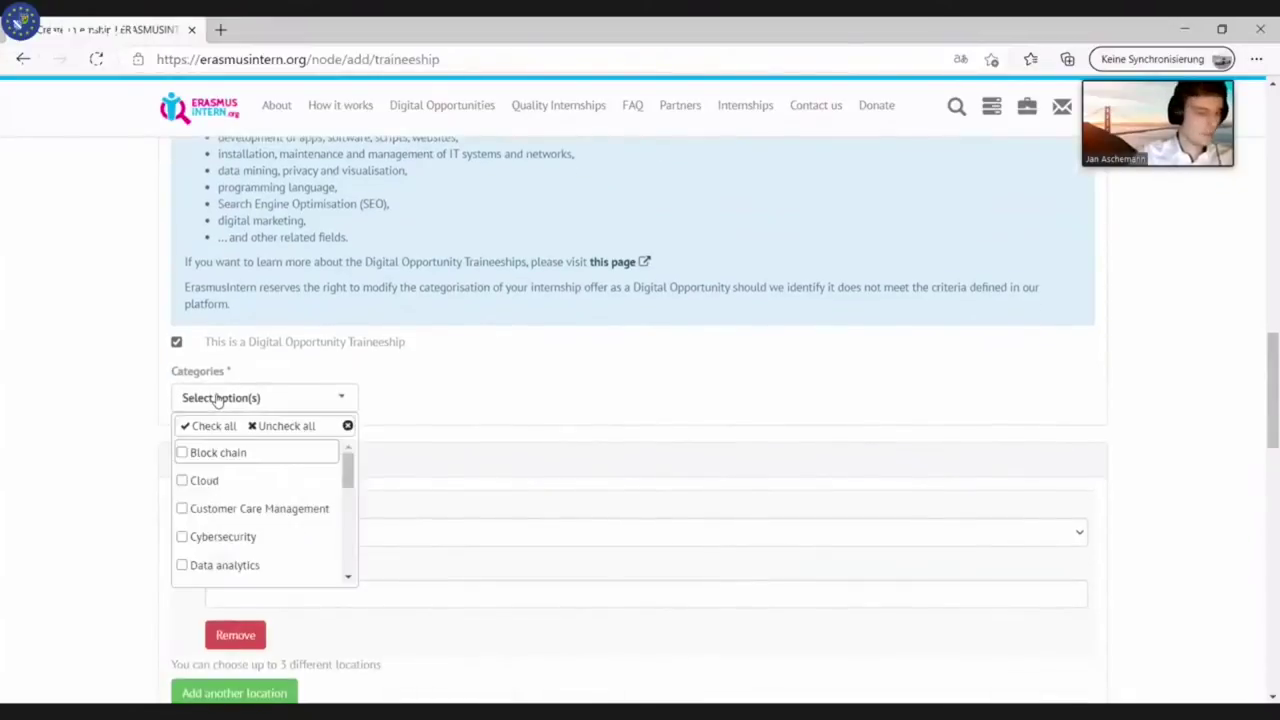
pyautogui.scroll(-2, 250, 485)
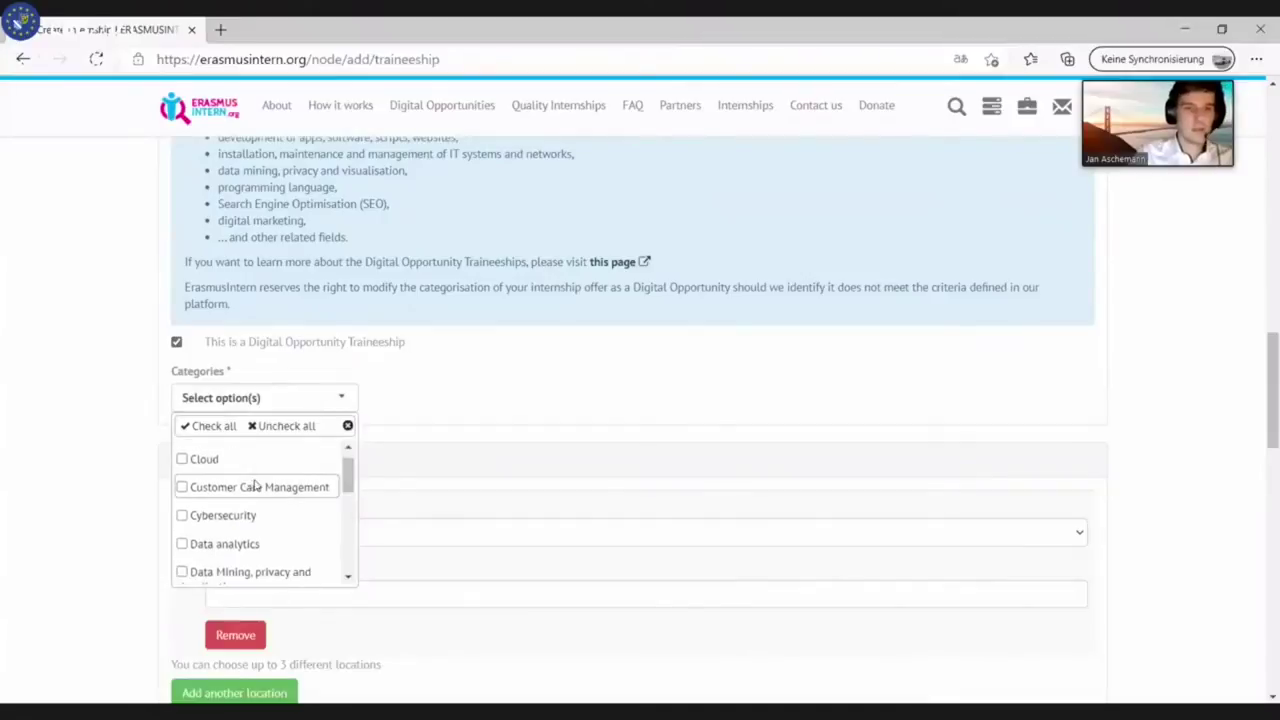
pyautogui.scroll(-3, 255, 483)
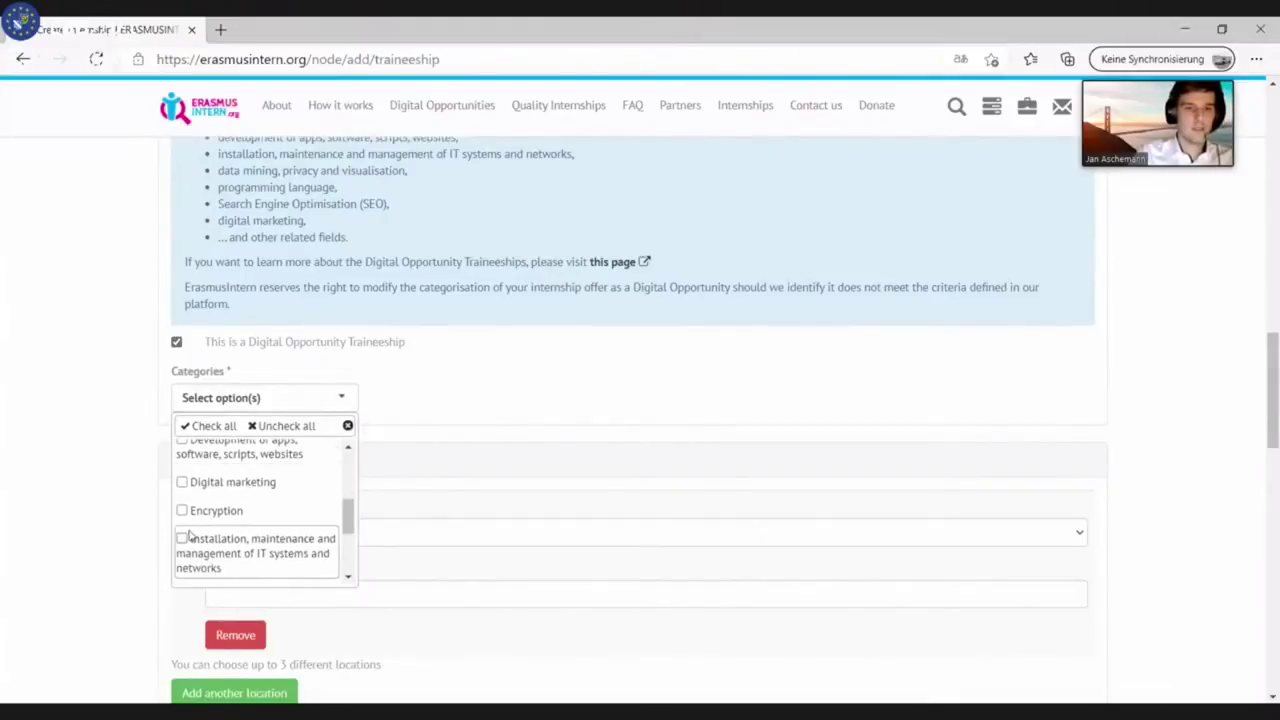
pyautogui.click(182, 540)
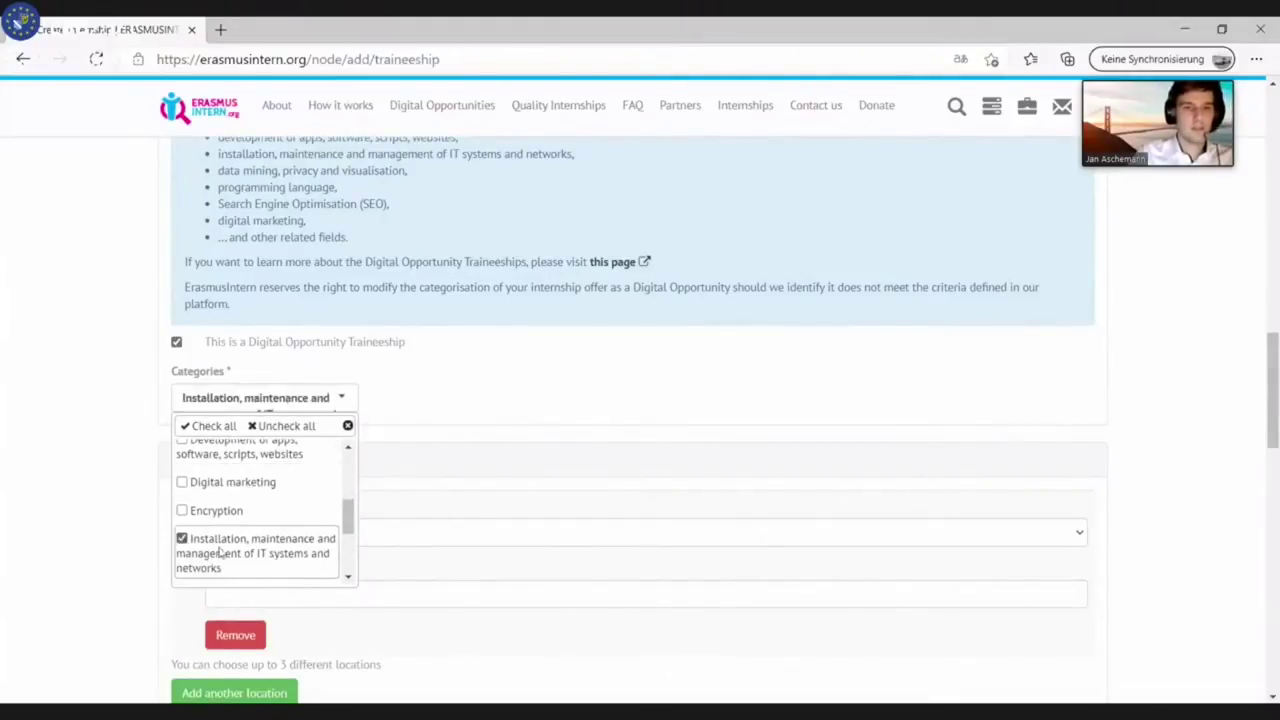
pyautogui.click(77, 474)
# - Review the country and city in the Location section and go on to the Requirements section
pyautogui.scroll(-2, 128, 243)
pyautogui.scroll(1, 105, 227)
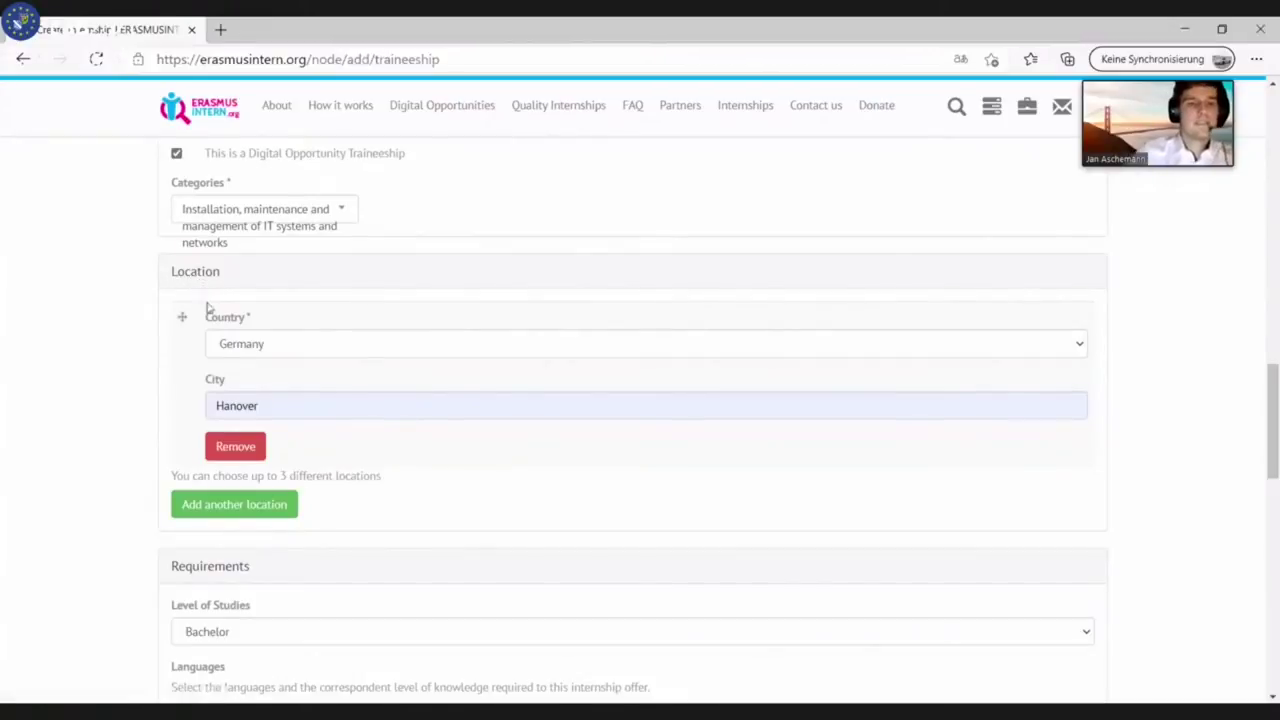
pyautogui.scroll(-3, 207, 330)
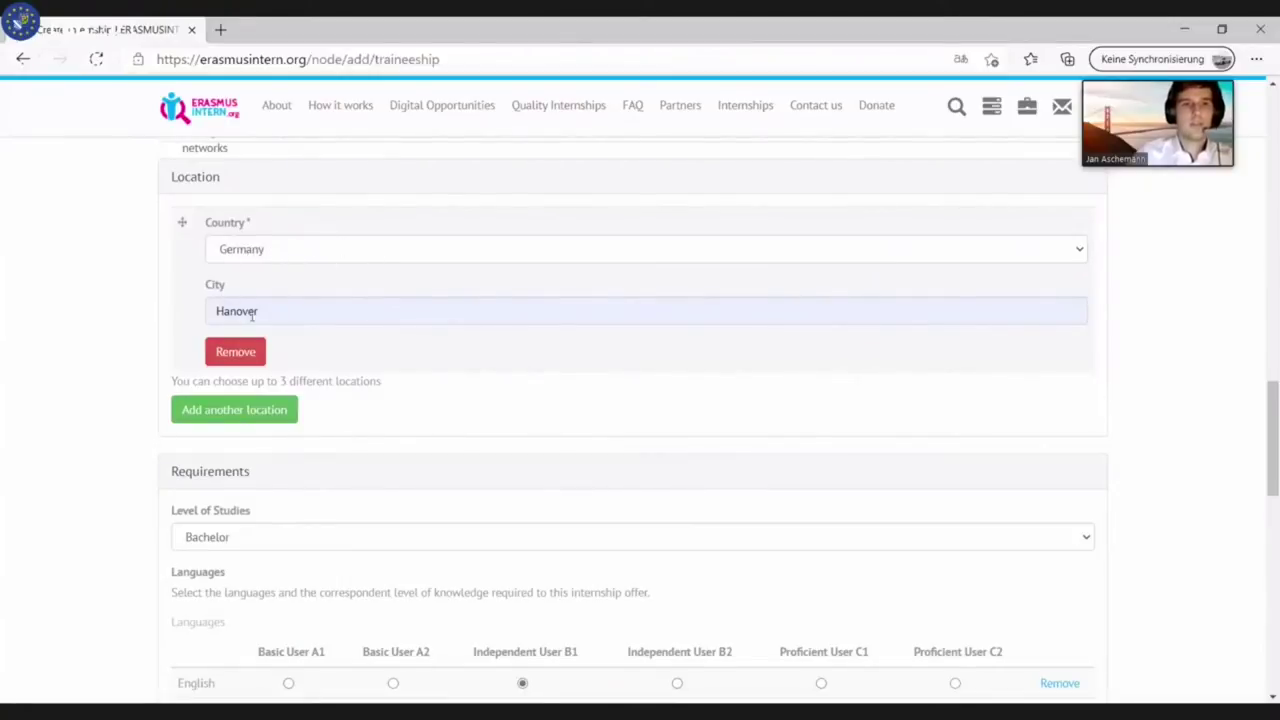
pyautogui.scroll(-2, 150, 330)
pyautogui.scroll(2, 135, 331)
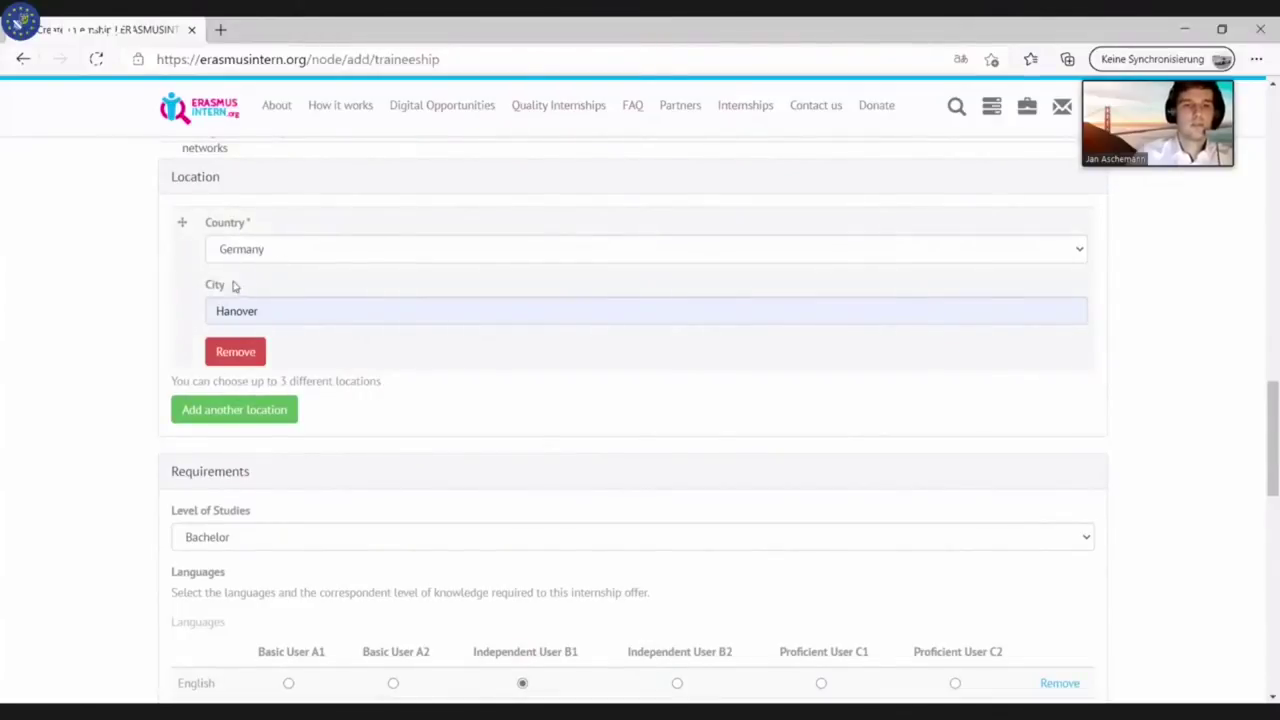
pyautogui.scroll(-2, 83, 336)
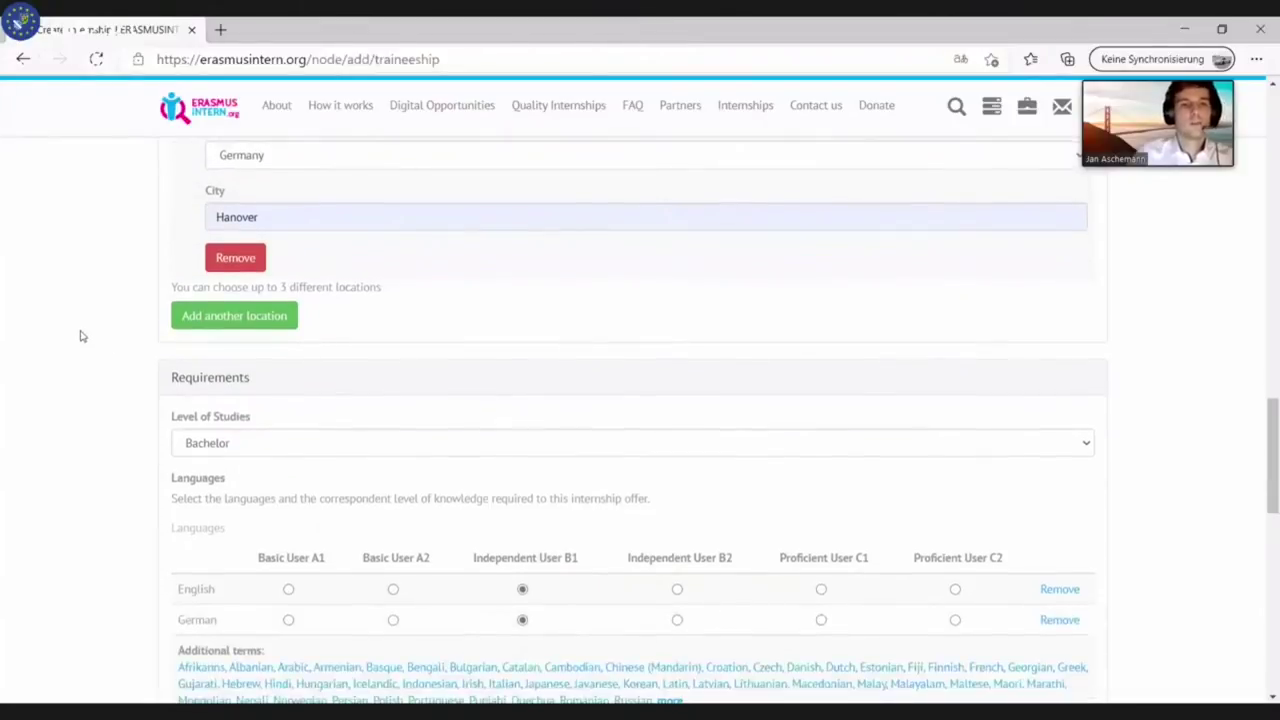
pyautogui.scroll(-1, 79, 333)
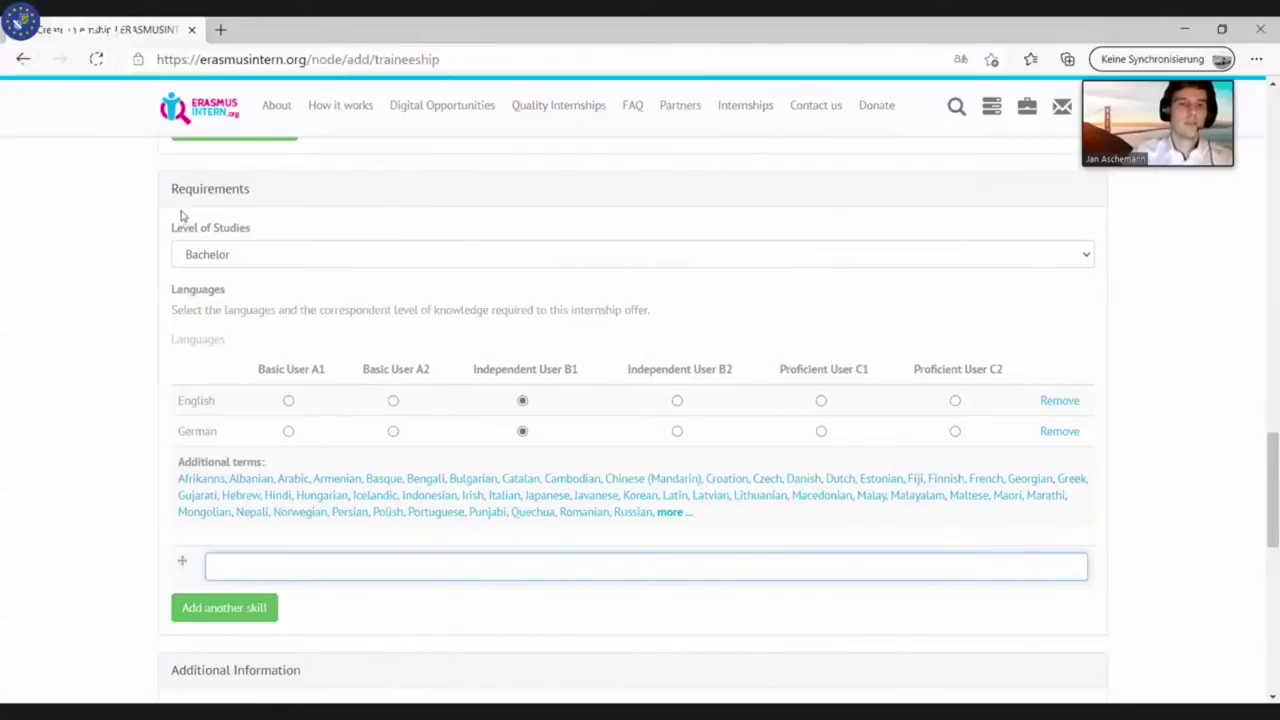
# - Choose Bachelor as the required Level of Studies and check the other available levels
pyautogui.click(137, 207)
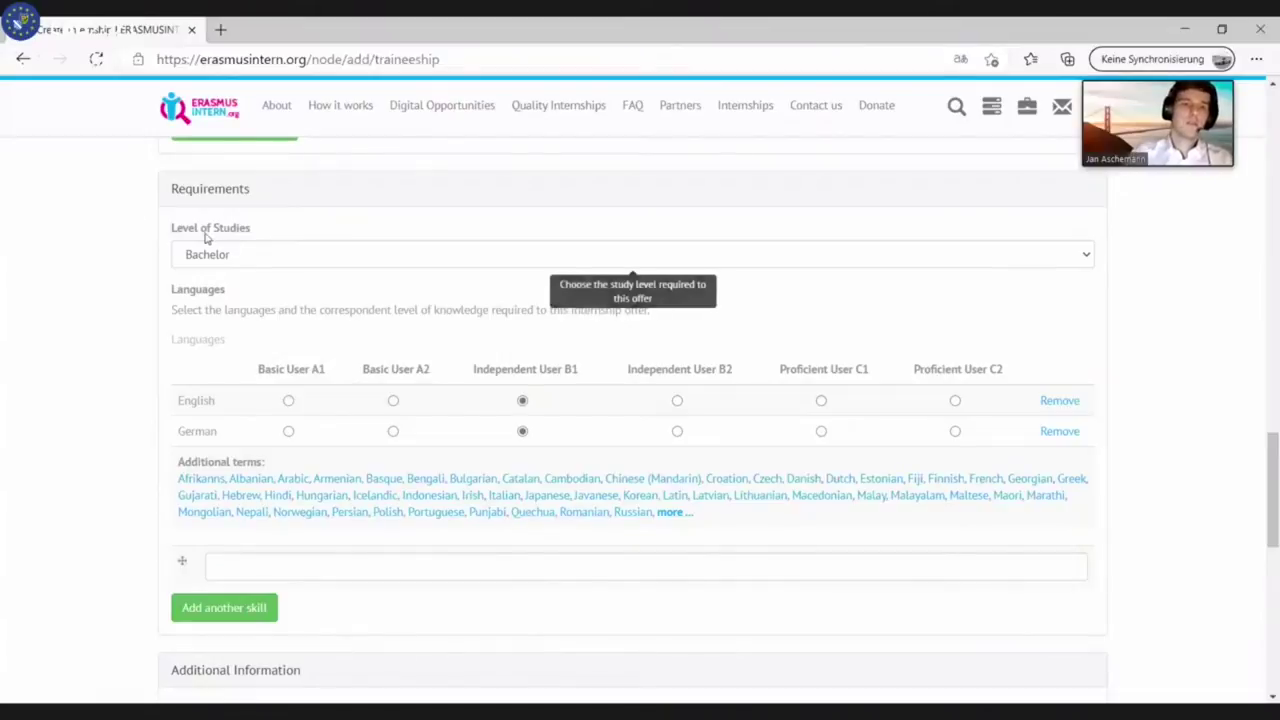
pyautogui.click(241, 252)
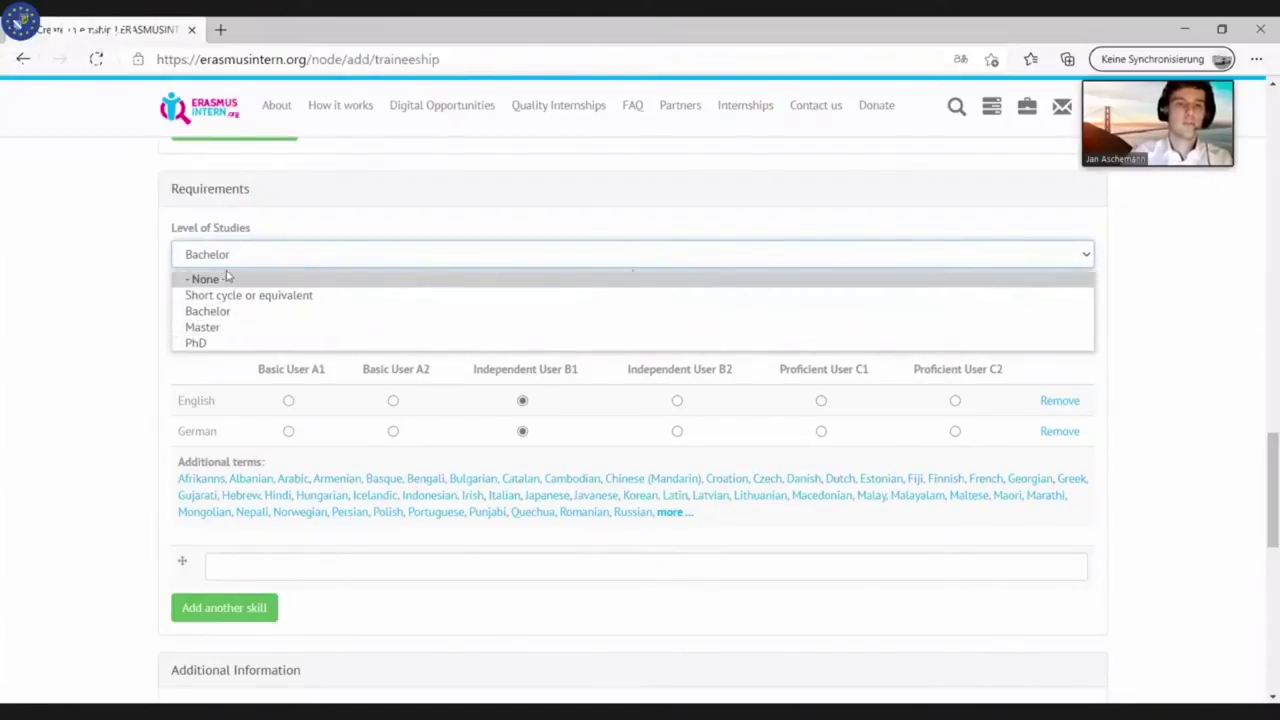
pyautogui.click(208, 312)
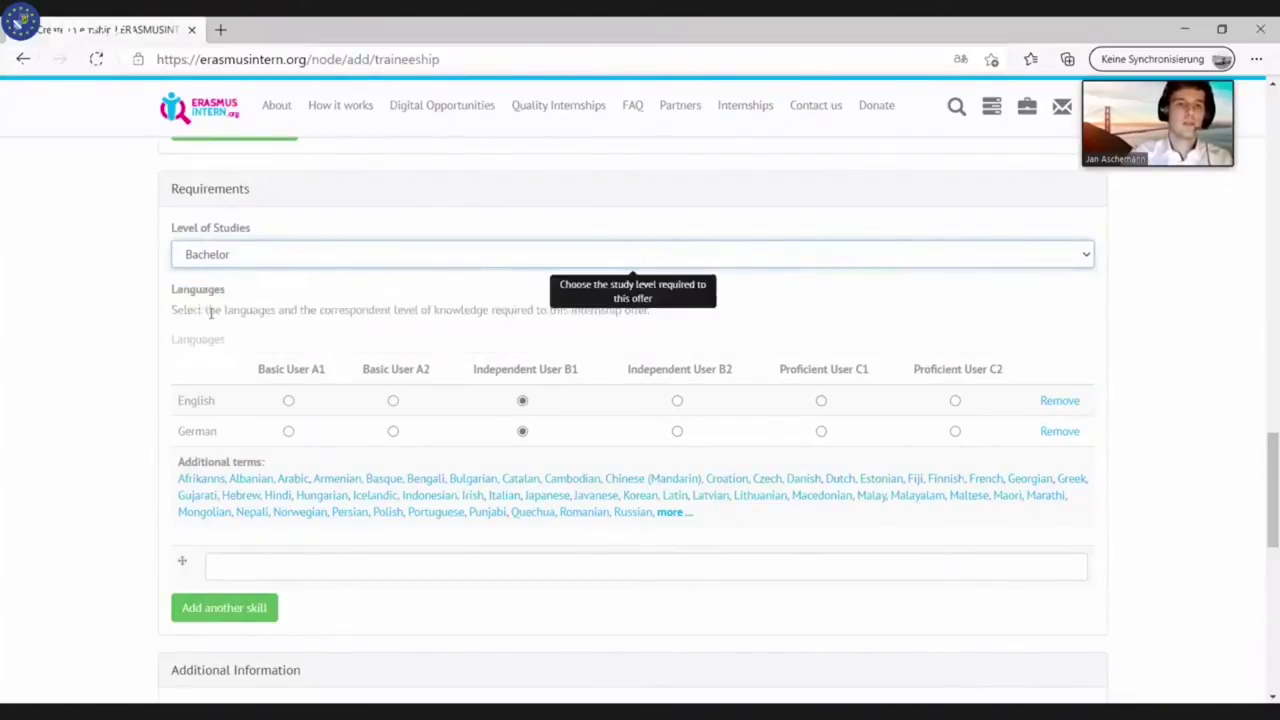
pyautogui.click(236, 261)
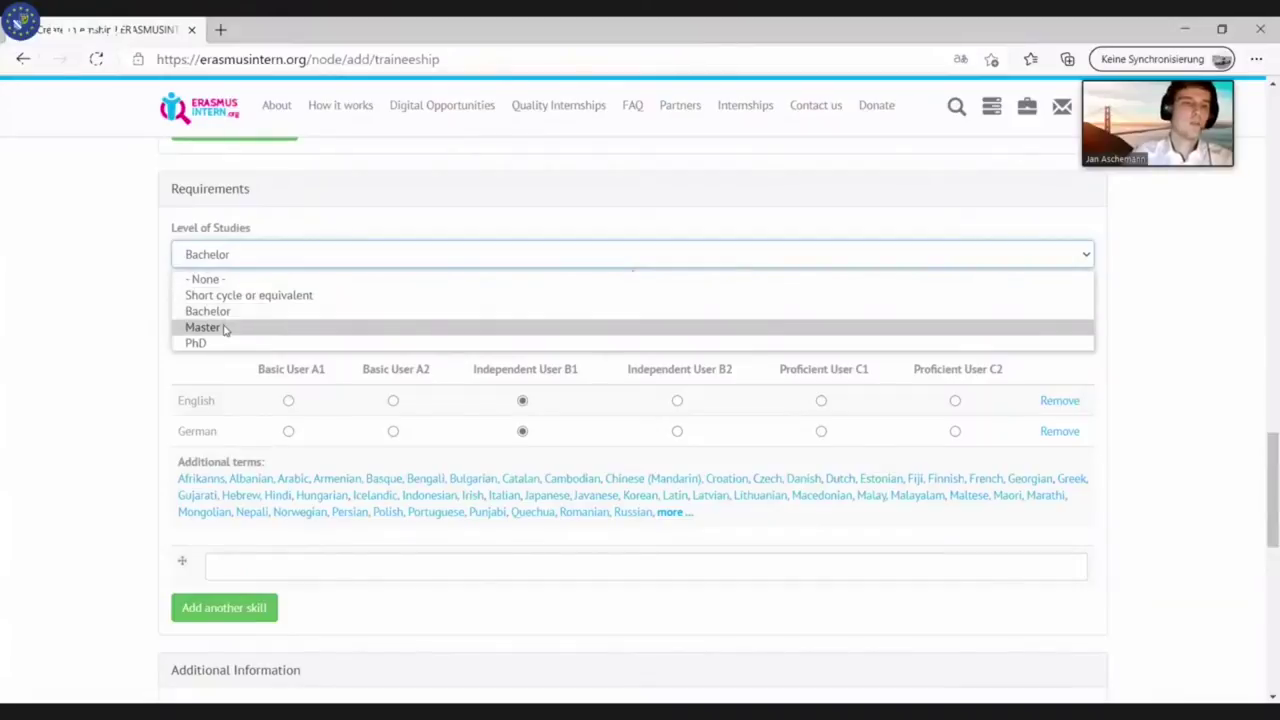
pyautogui.click(127, 260)
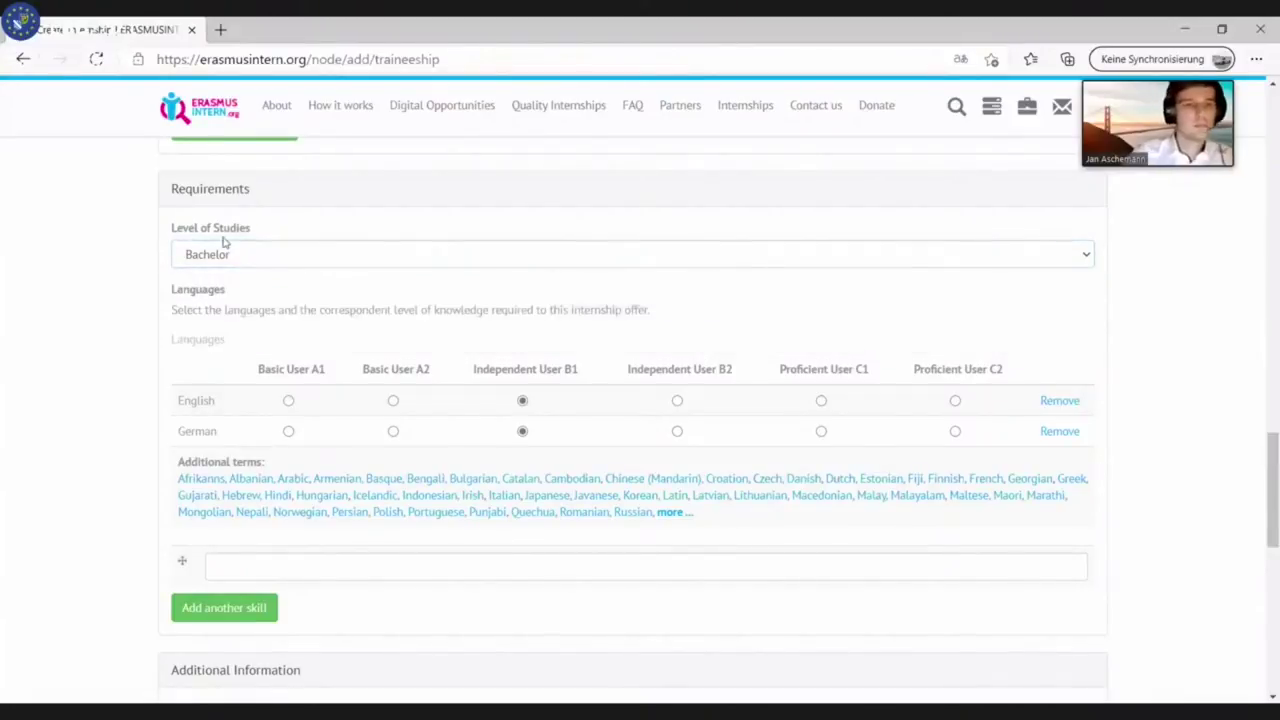
# - Review the required languages with their proficiency levels and the skill entry in the Requirements section
pyautogui.scroll(-1, 137, 314)
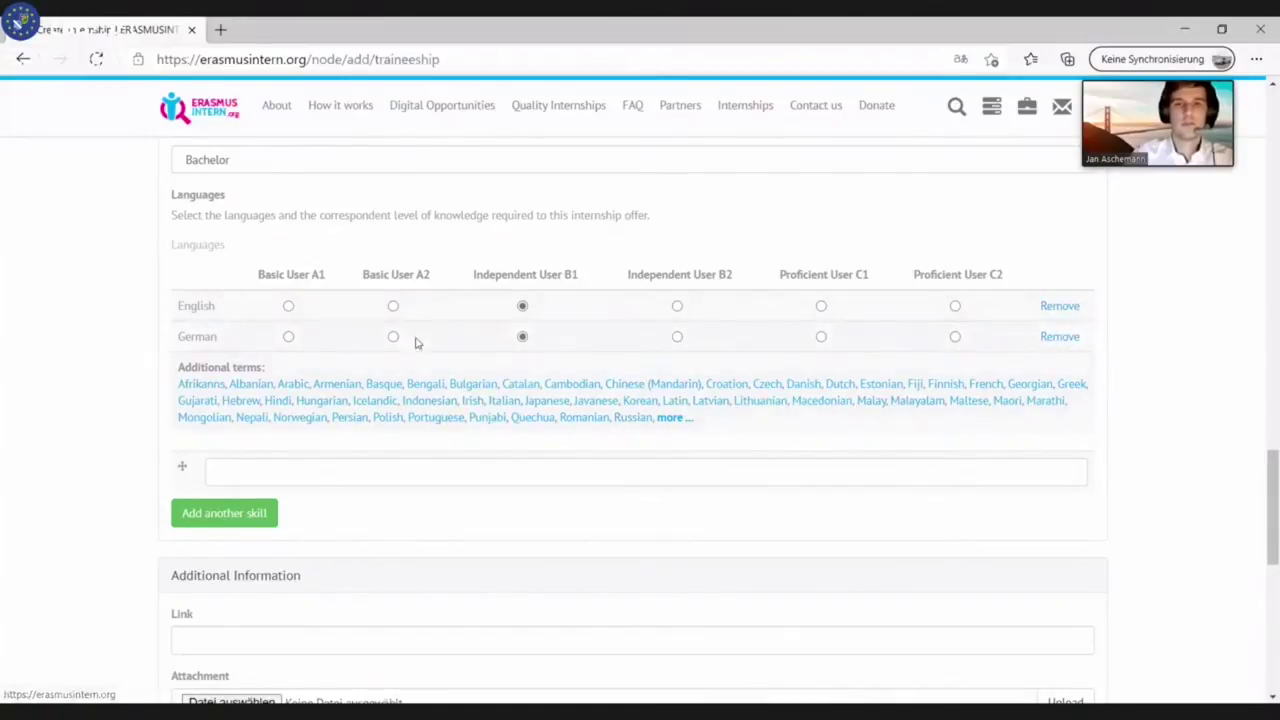
pyautogui.scroll(-1, 202, 352)
pyautogui.scroll(-1, 170, 358)
pyautogui.scroll(1, 180, 380)
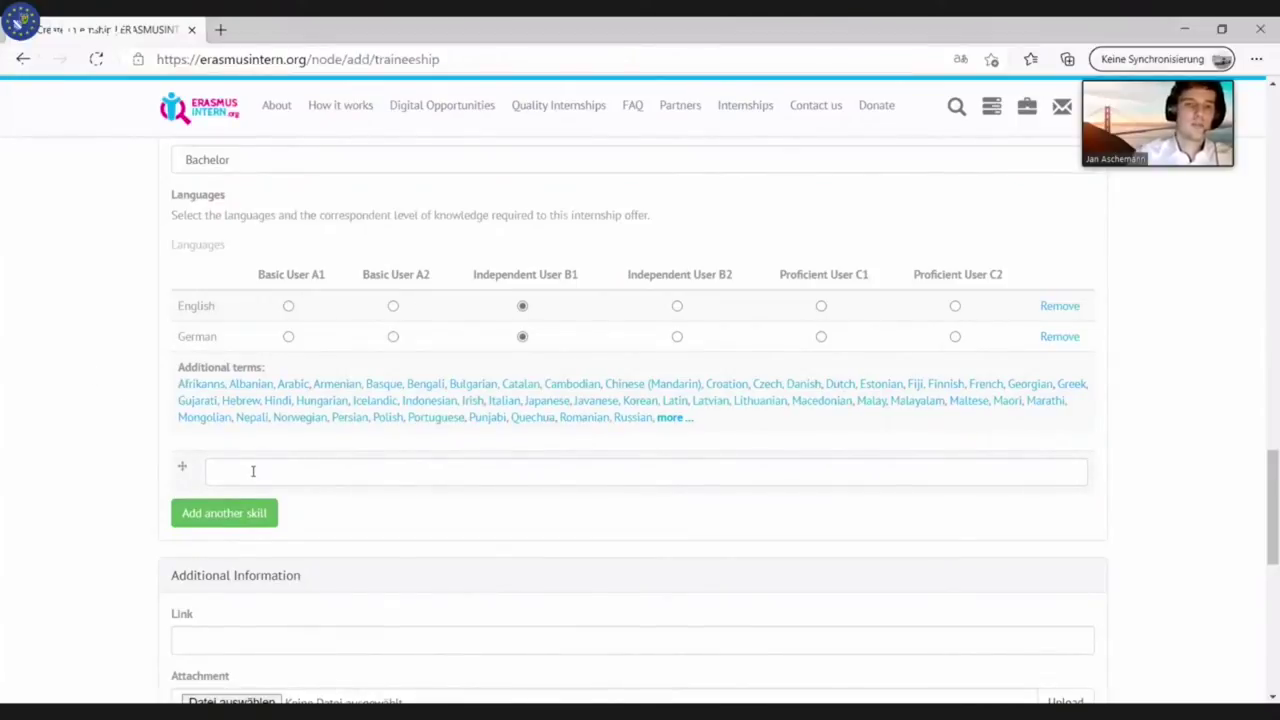
pyautogui.scroll(1, 64, 320)
# - Examine the Link and Attachment fields in the Additional Information section and the notification preferences
pyautogui.scroll(-5, 148, 335)
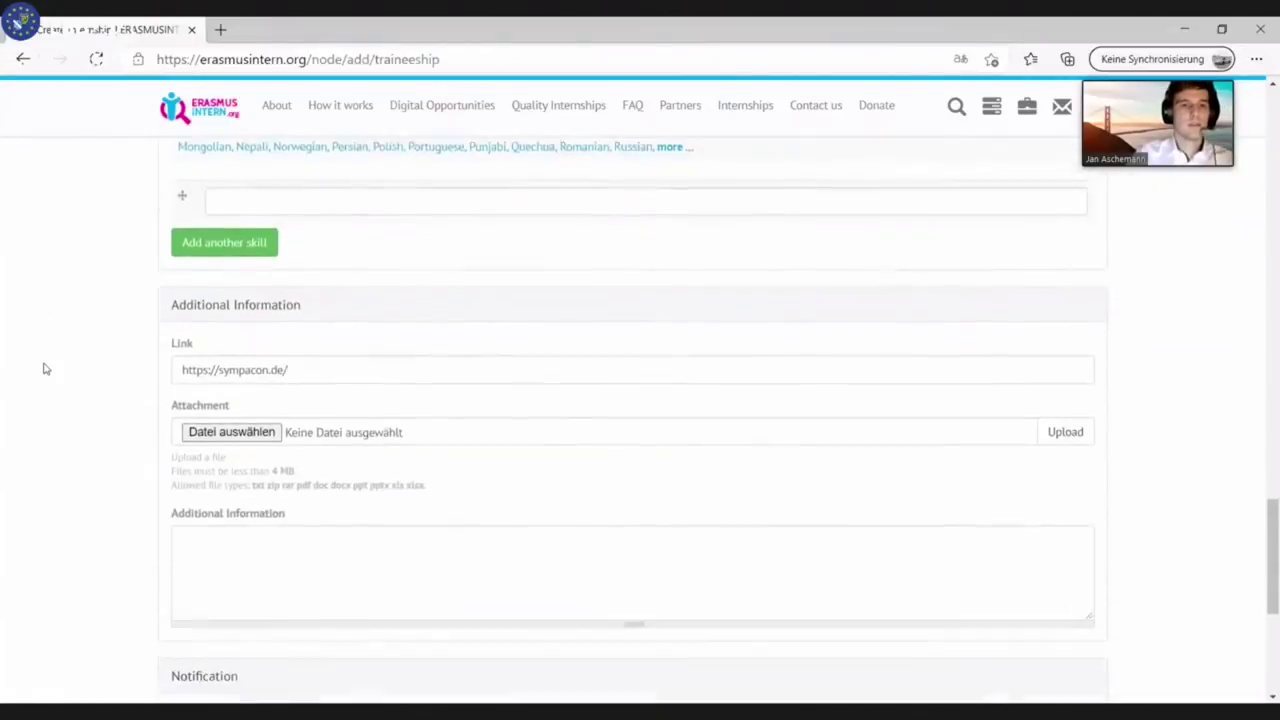
pyautogui.scroll(-1, 44, 368)
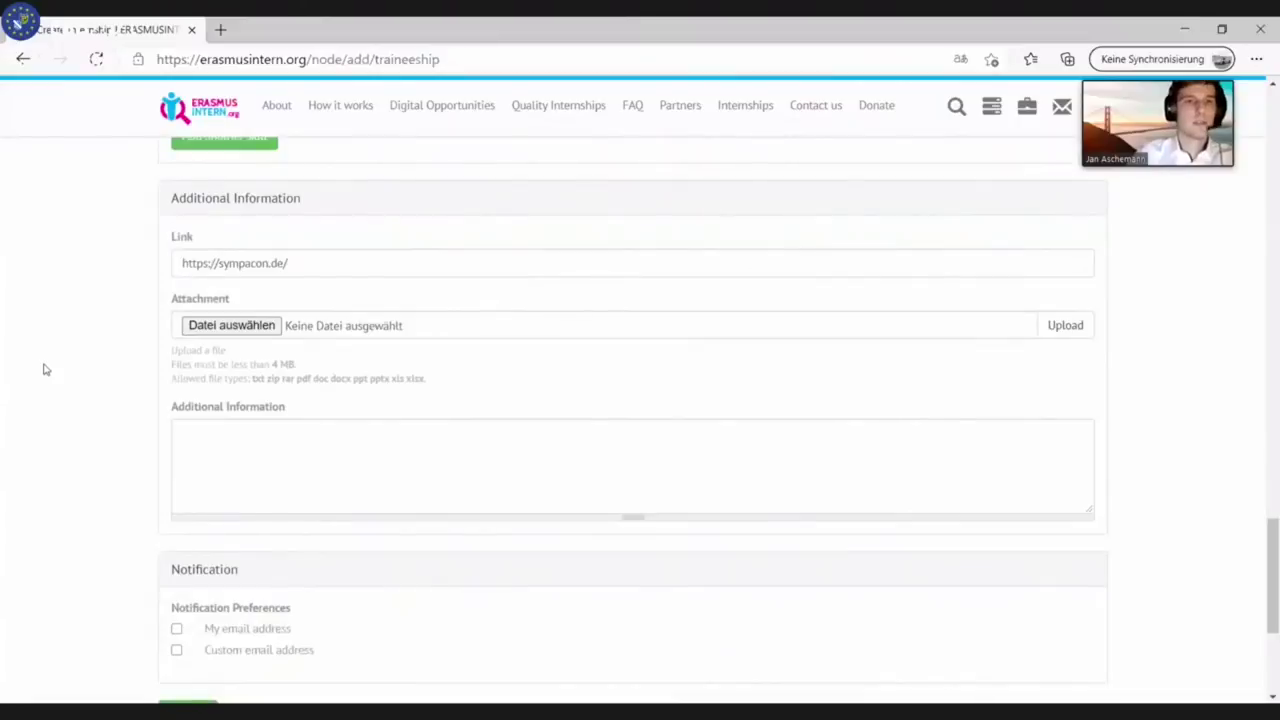
pyautogui.scroll(1, 80, 309)
pyautogui.scroll(-1, 110, 275)
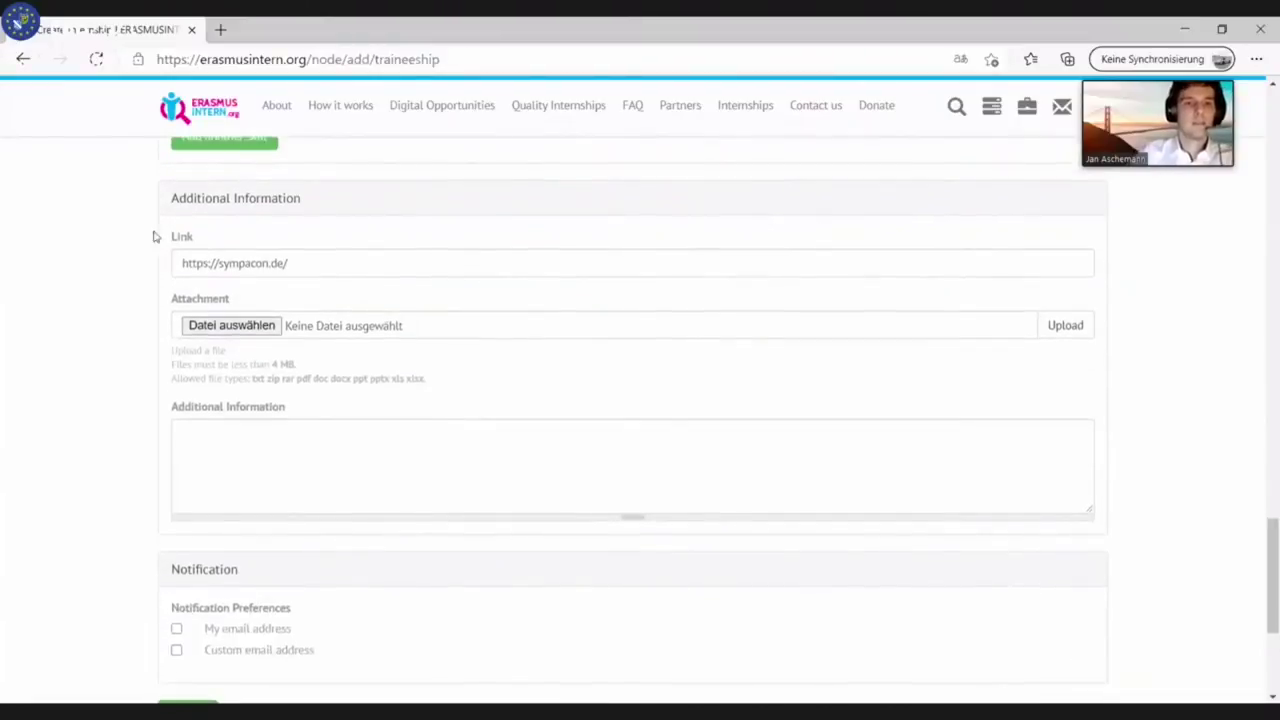
pyautogui.scroll(-1, 146, 205)
pyautogui.scroll(2, 100, 289)
pyautogui.scroll(-1, 149, 286)
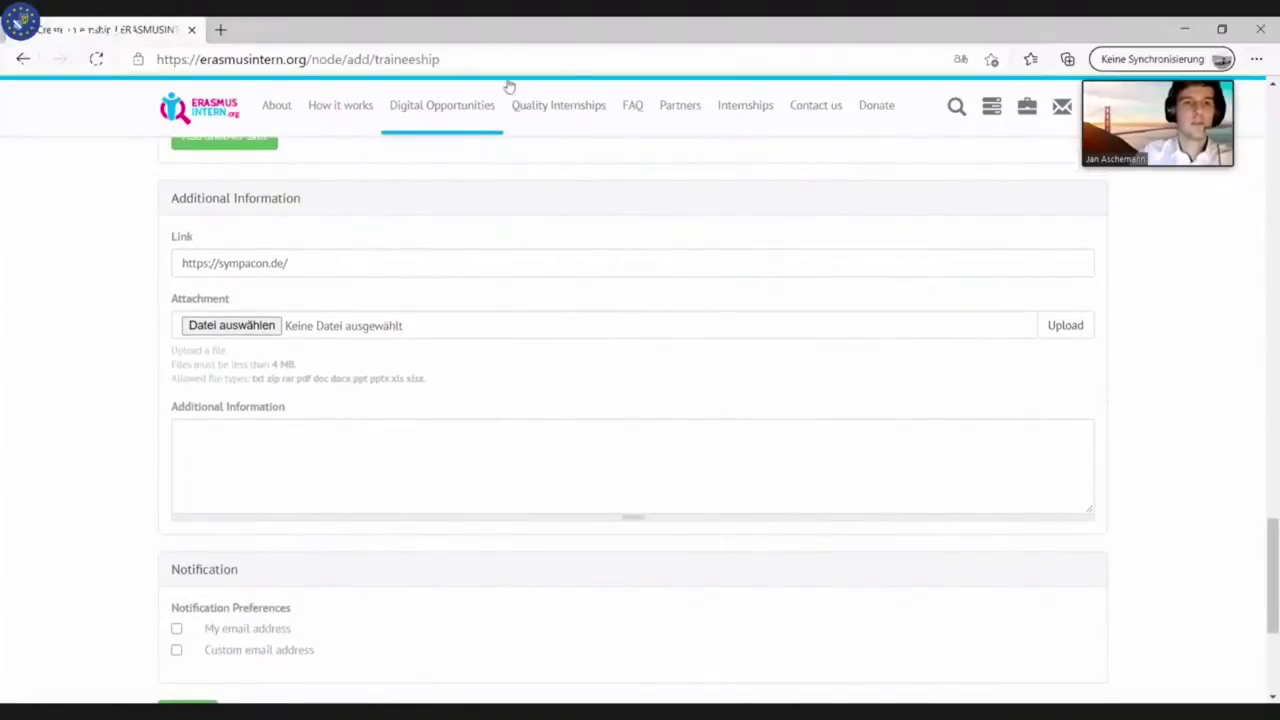
pyautogui.moveTo(316, 263); pyautogui.dragTo(176, 262)
pyautogui.click(99, 260)
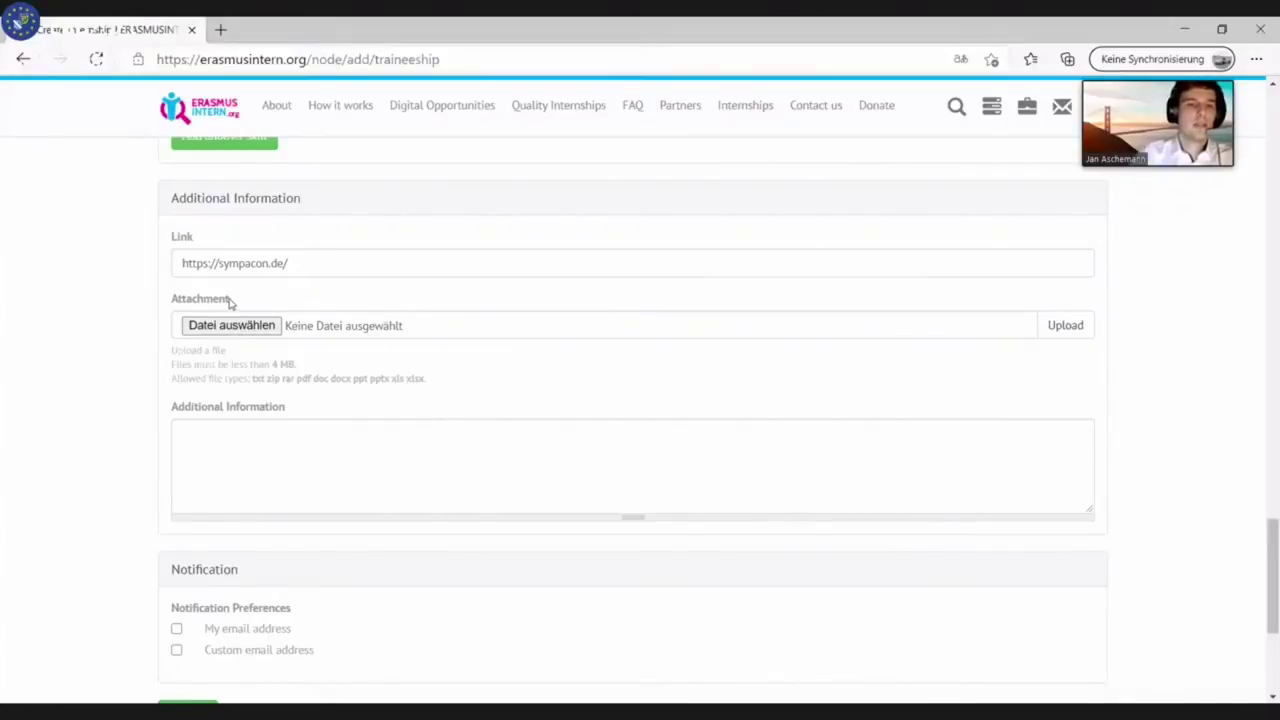
pyautogui.moveTo(236, 304); pyautogui.dragTo(172, 305)
pyautogui.click(131, 302)
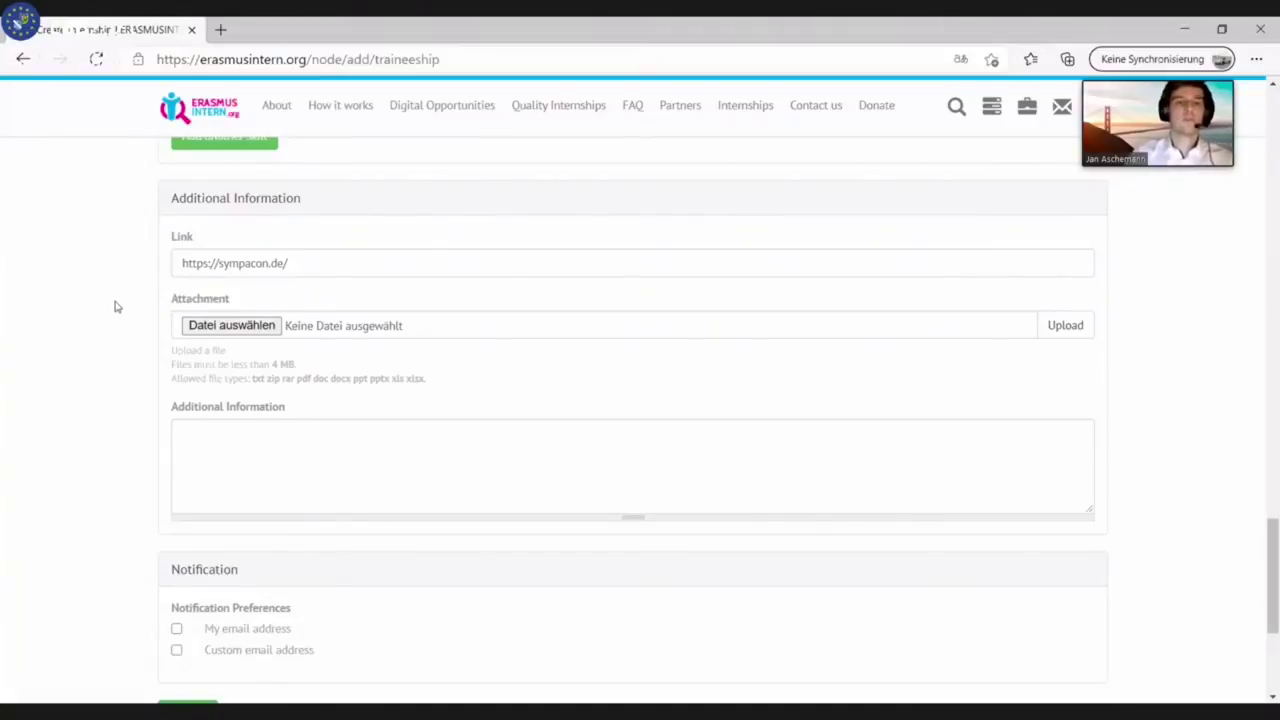
# - Check the optional Additional Information text field and the notification preferences, leave them empty, and save the internship offer
pyautogui.scroll(-1, 115, 300)
pyautogui.click(189, 334)
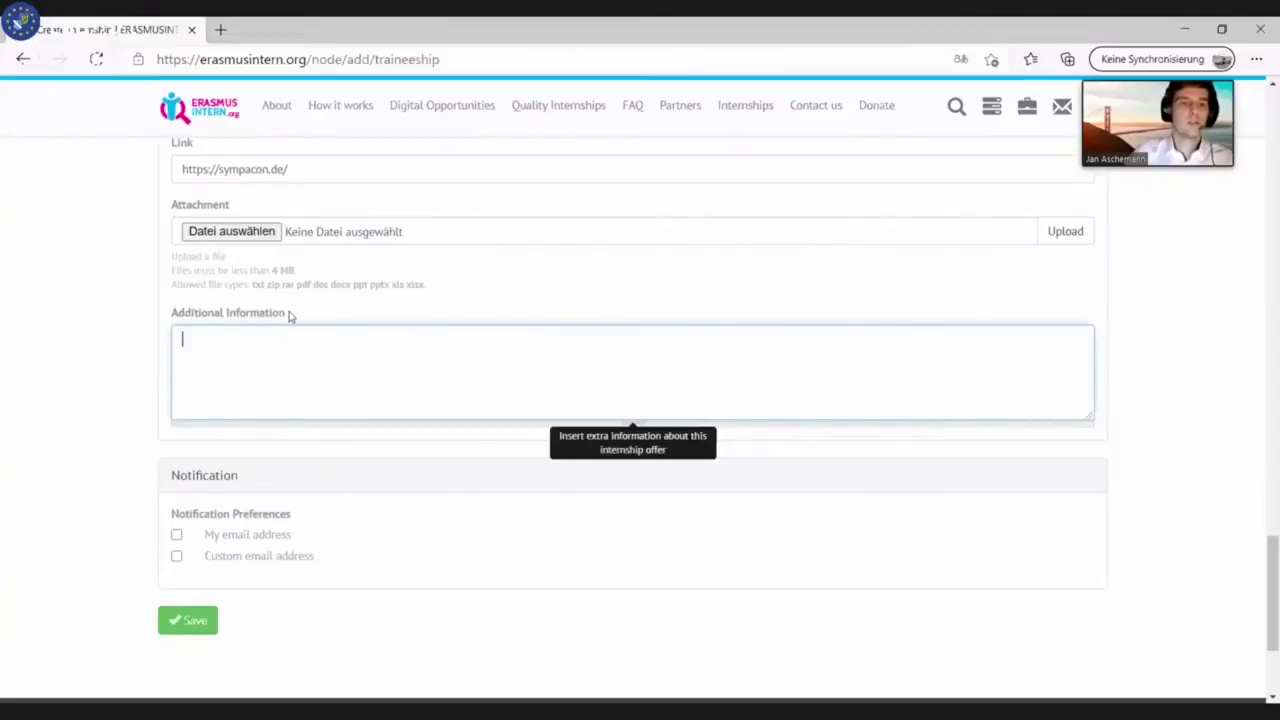
pyautogui.click(83, 304)
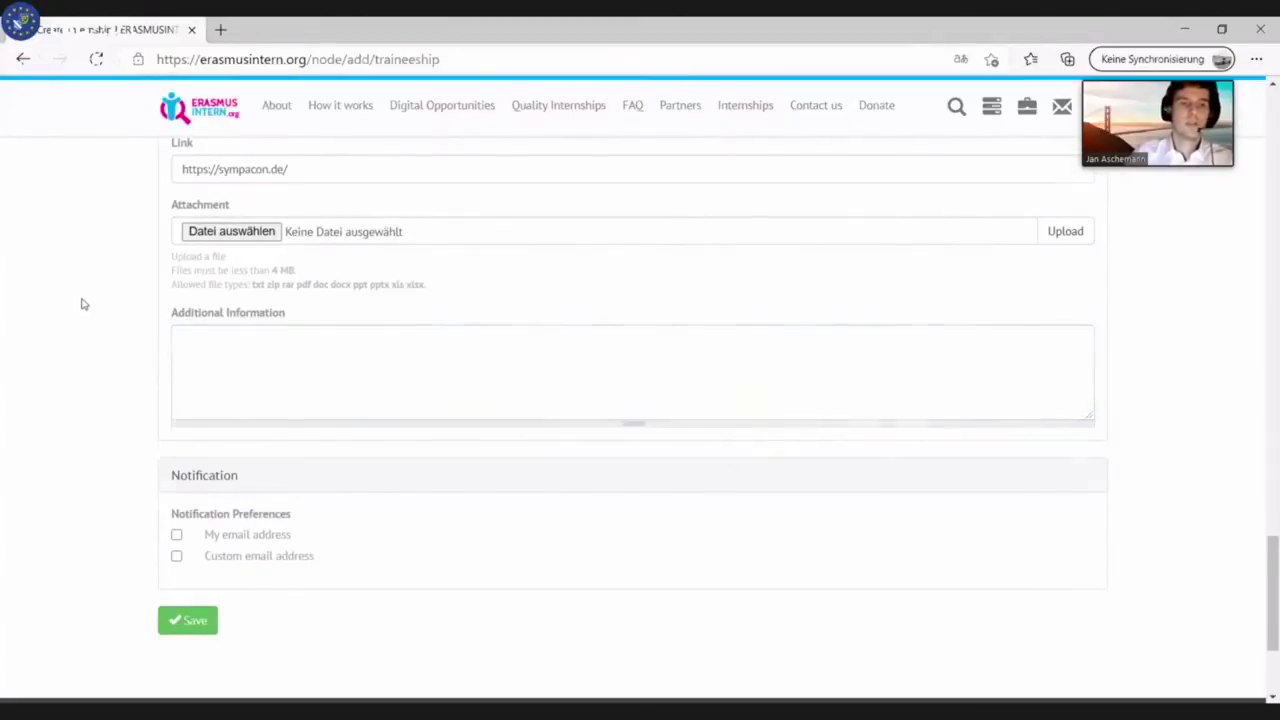
pyautogui.scroll(1, 83, 304)
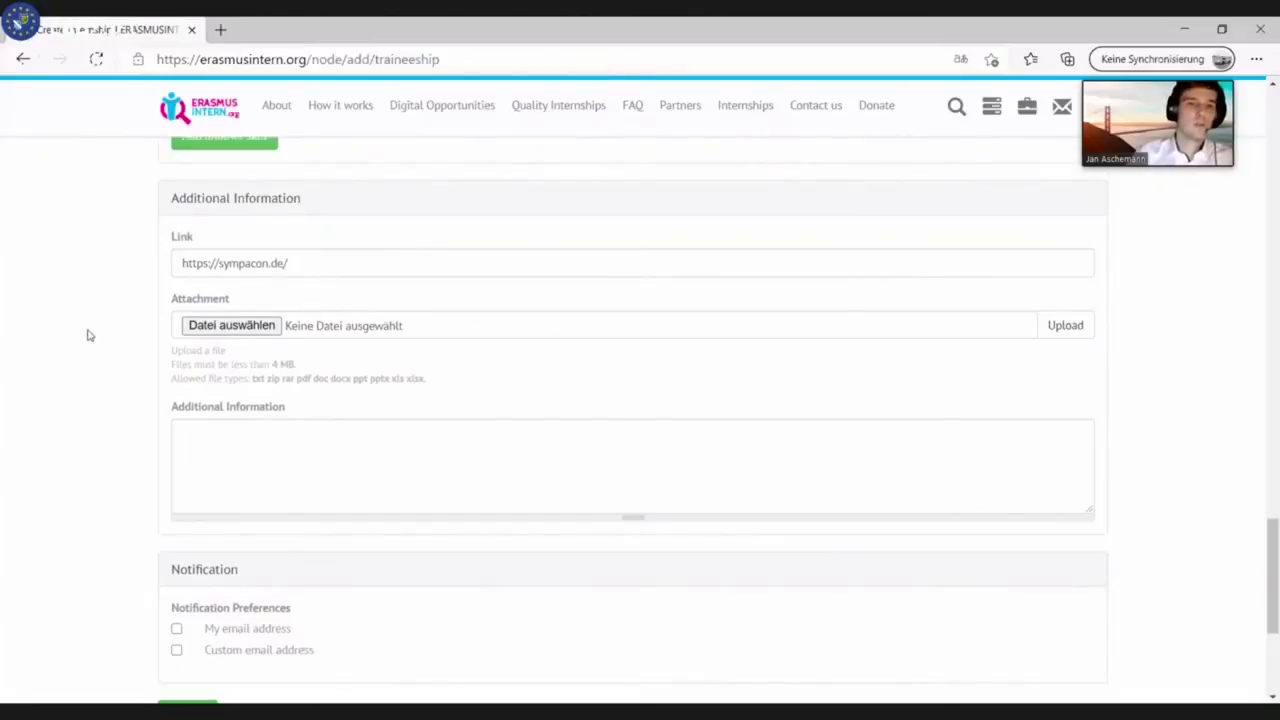
pyautogui.scroll(-1, 84, 341)
pyautogui.scroll(-1, 86, 320)
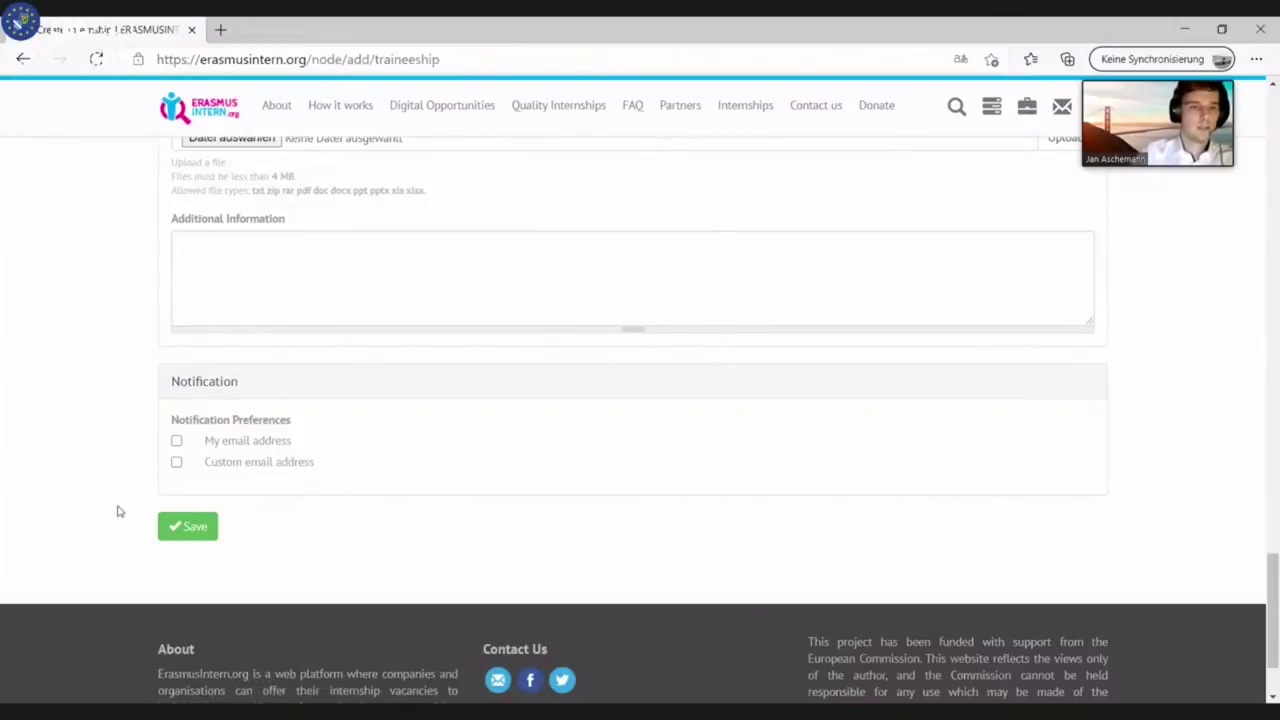
pyautogui.click(193, 530)
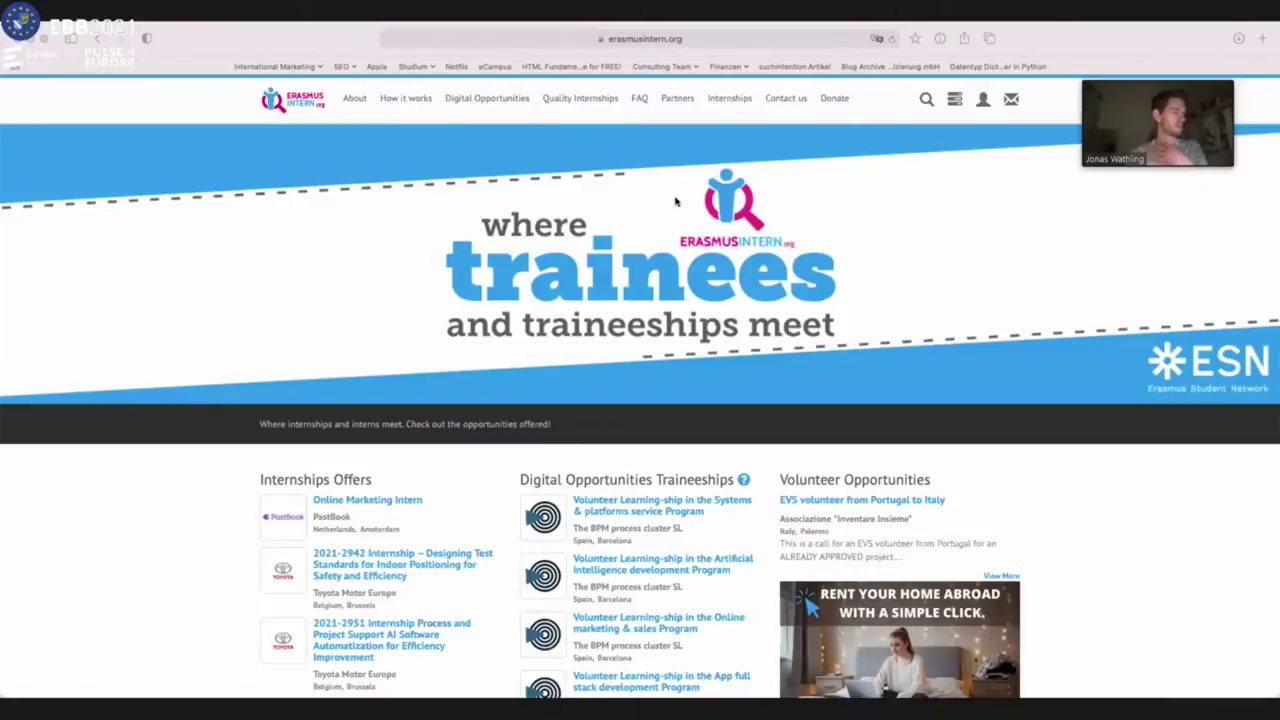
# - Open the Internships search page, highlight the number of matching results and look through the listed offers
pyautogui.click(731, 105)
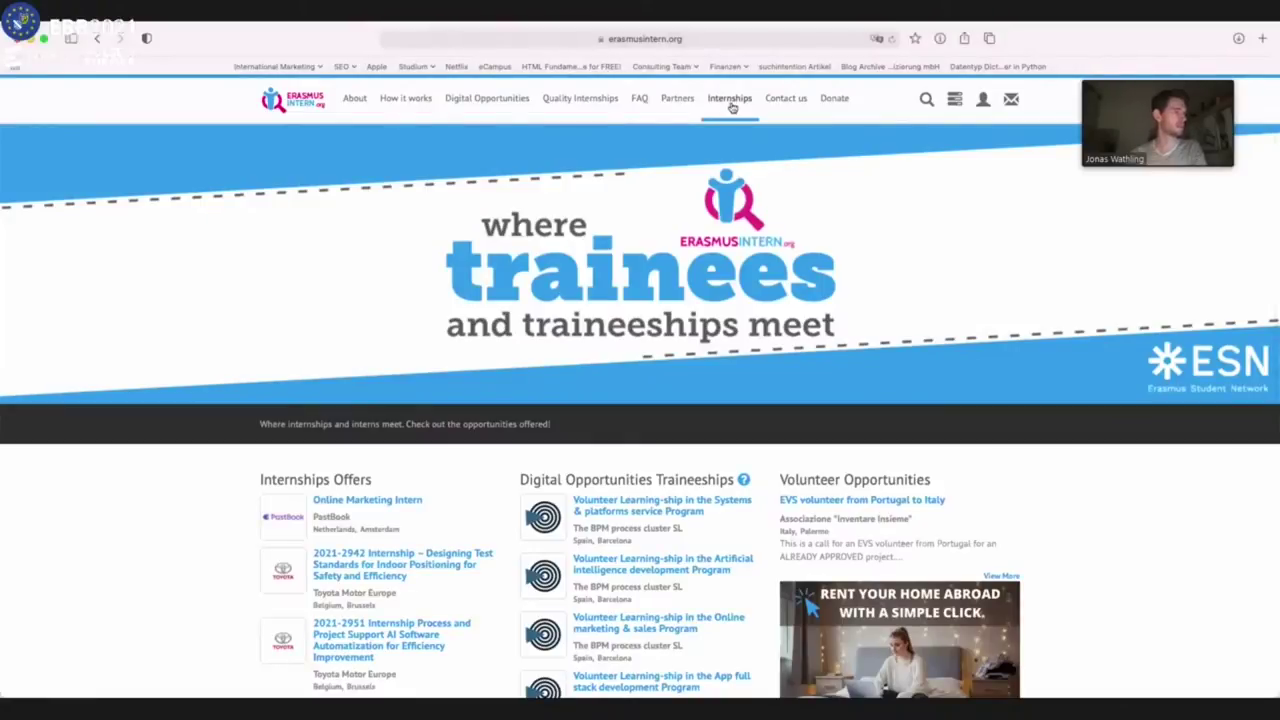
pyautogui.click(731, 104)
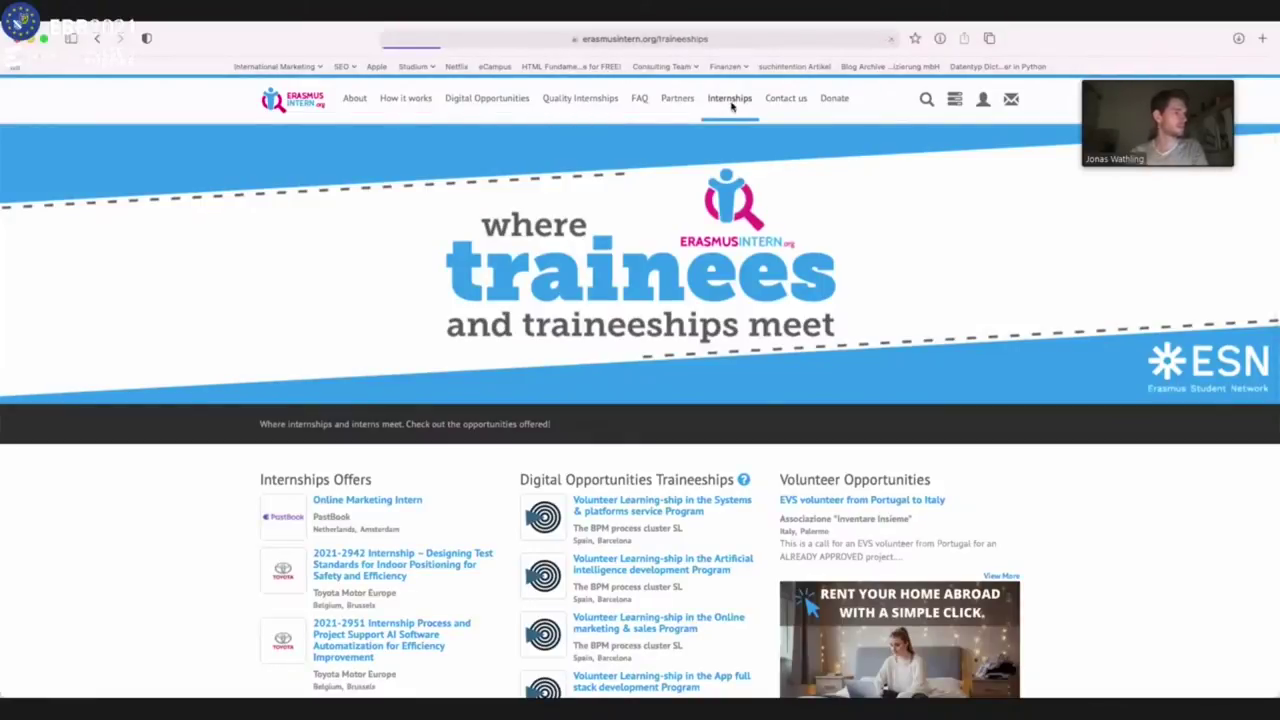
pyautogui.scroll(-1, 655, 183)
pyautogui.scroll(1, 655, 183)
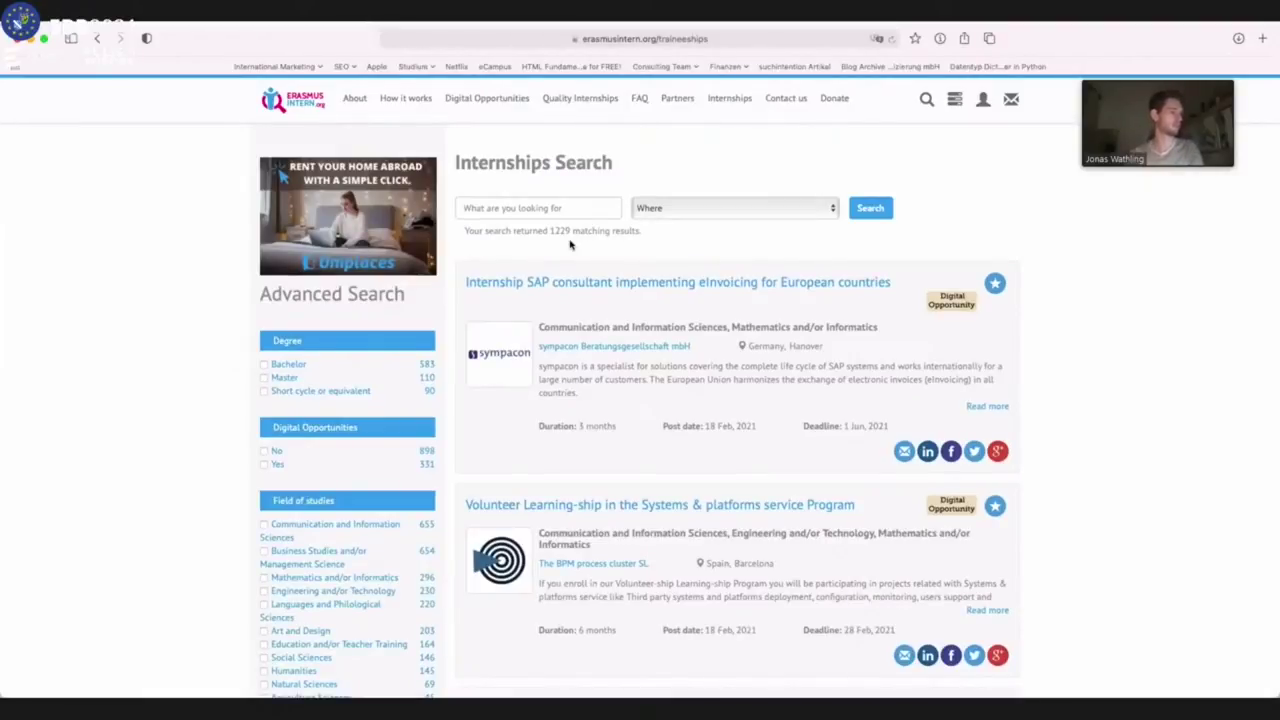
pyautogui.moveTo(550, 233); pyautogui.dragTo(612, 233)
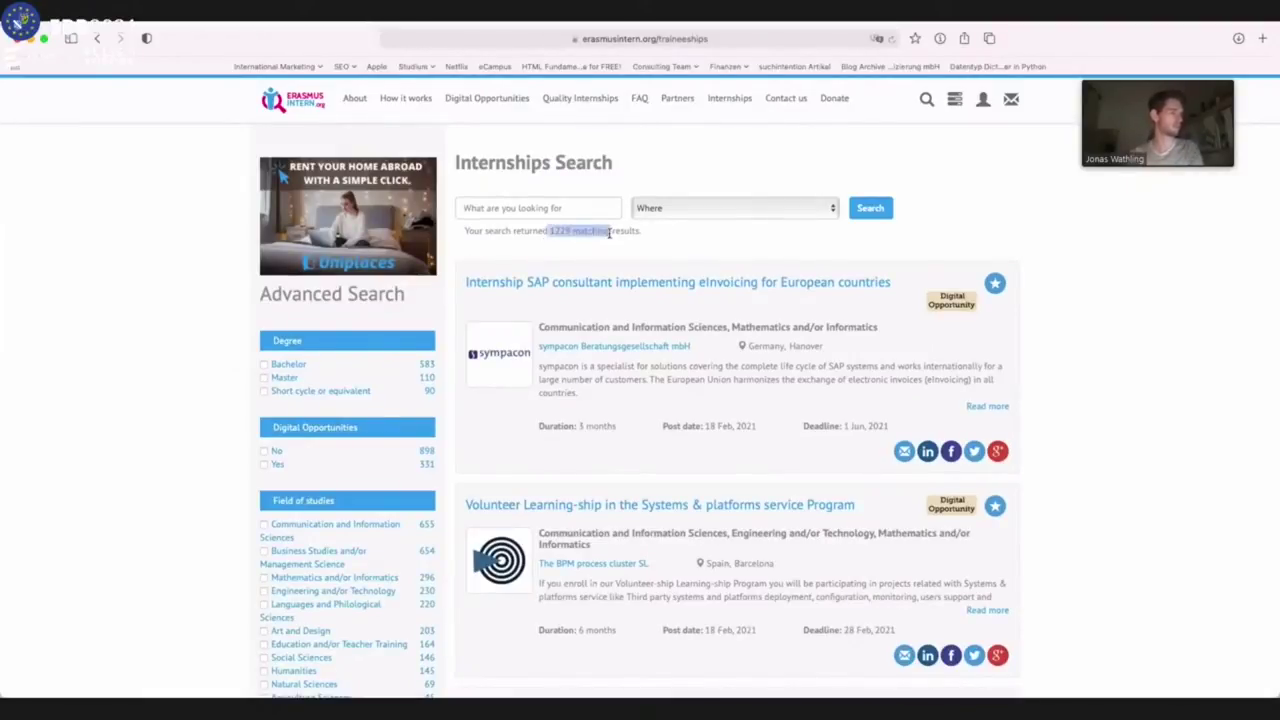
pyautogui.click(612, 233)
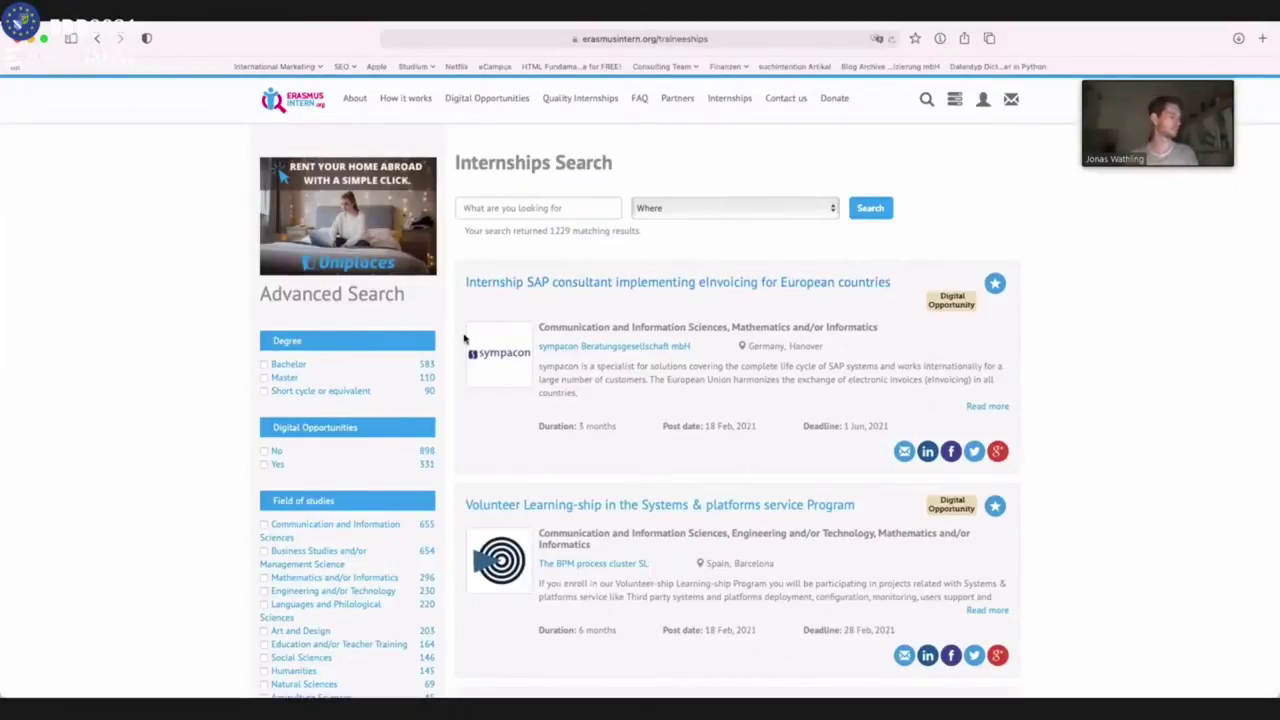
pyautogui.scroll(-15, 464, 338)
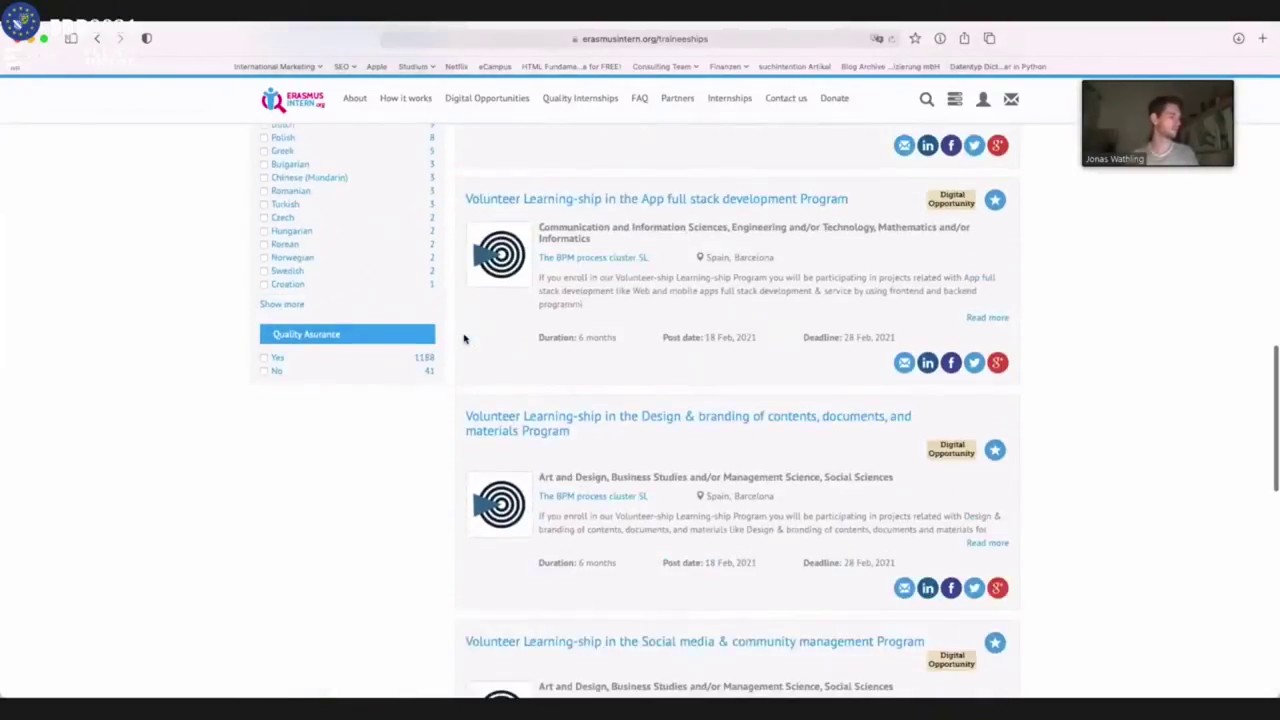
pyautogui.scroll(15, 464, 338)
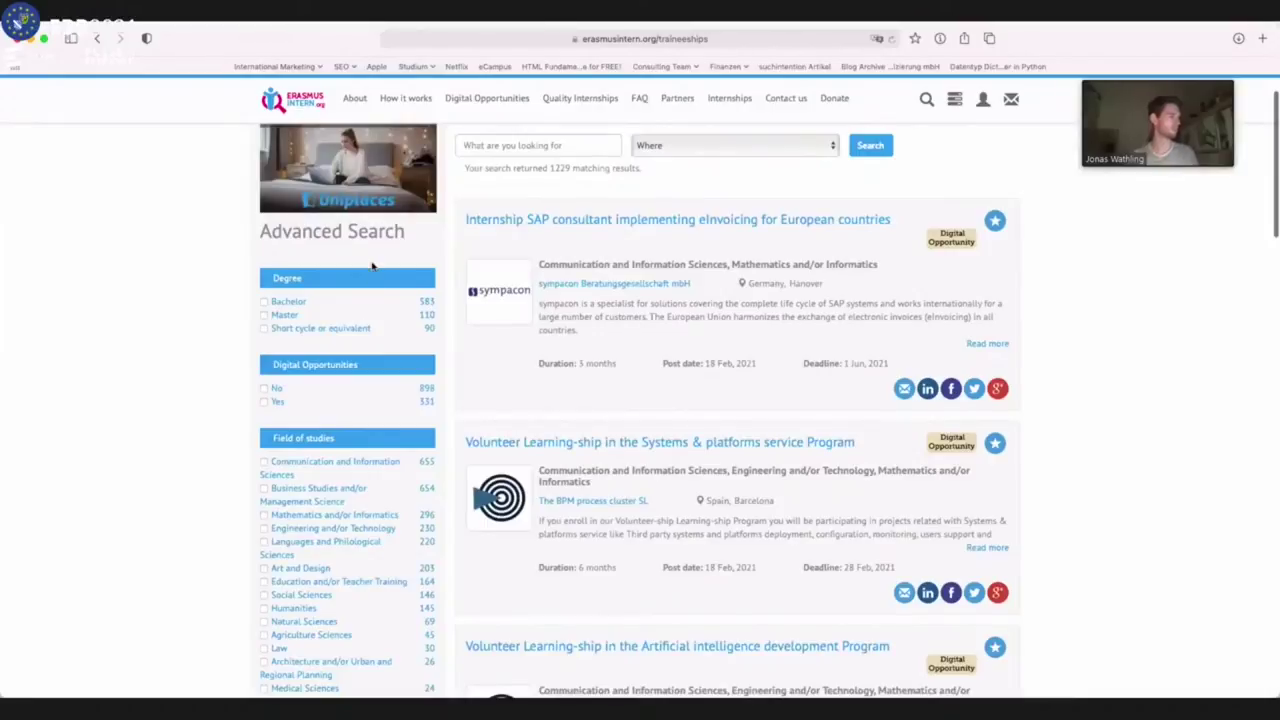
pyautogui.scroll(2, 371, 265)
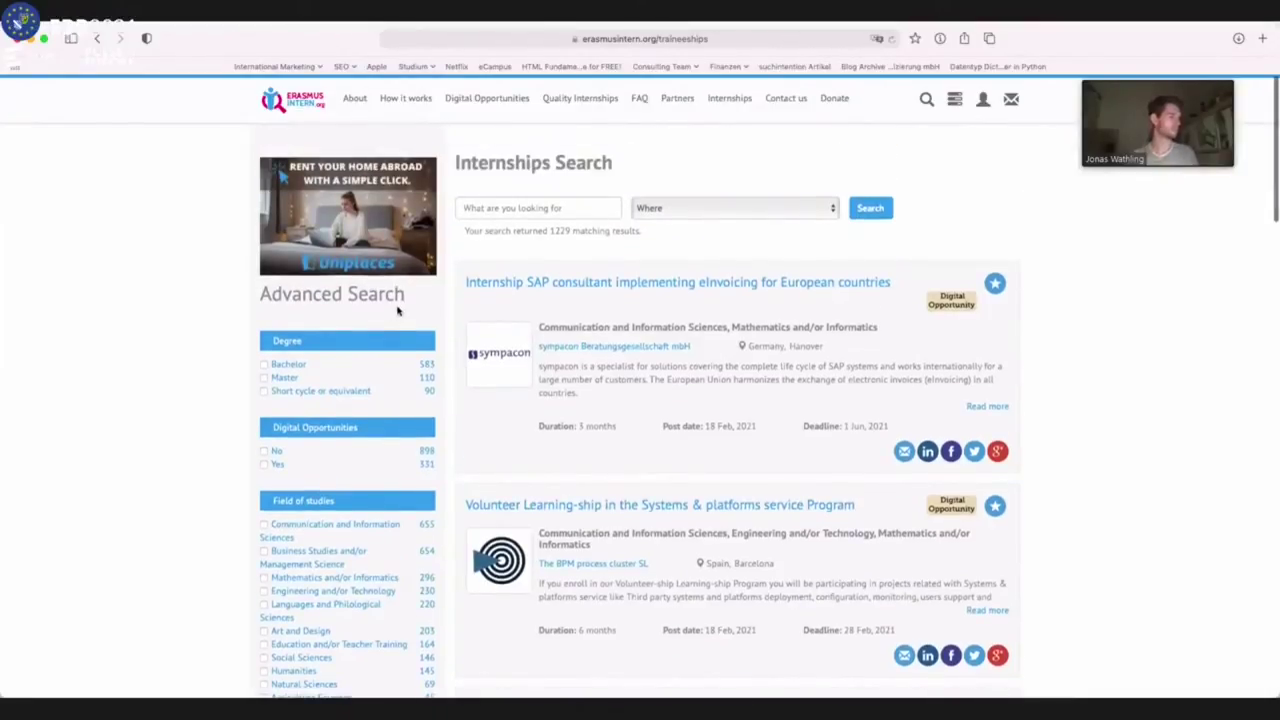
# - Filter the internship search results to offers for the Bachelor degree
pyautogui.scroll(-1, 336, 316)
pyautogui.scroll(1, 336, 318)
pyautogui.scroll(-1, 336, 318)
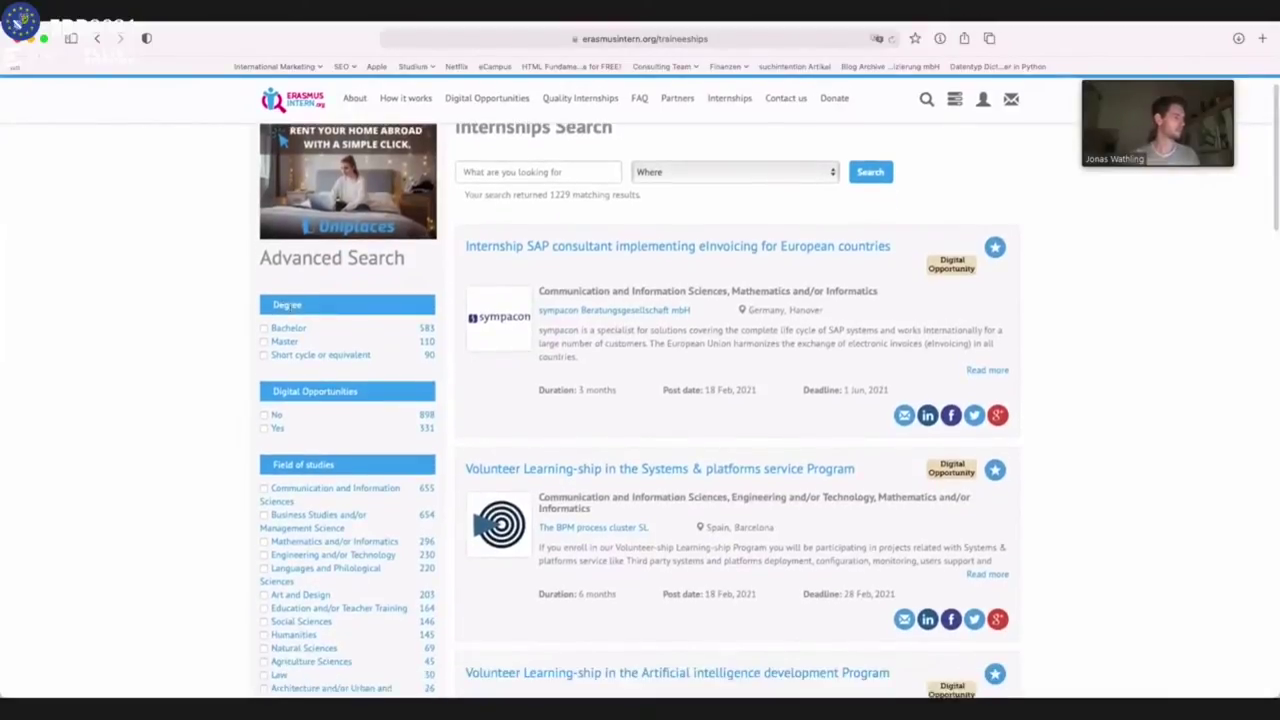
pyautogui.click(280, 330)
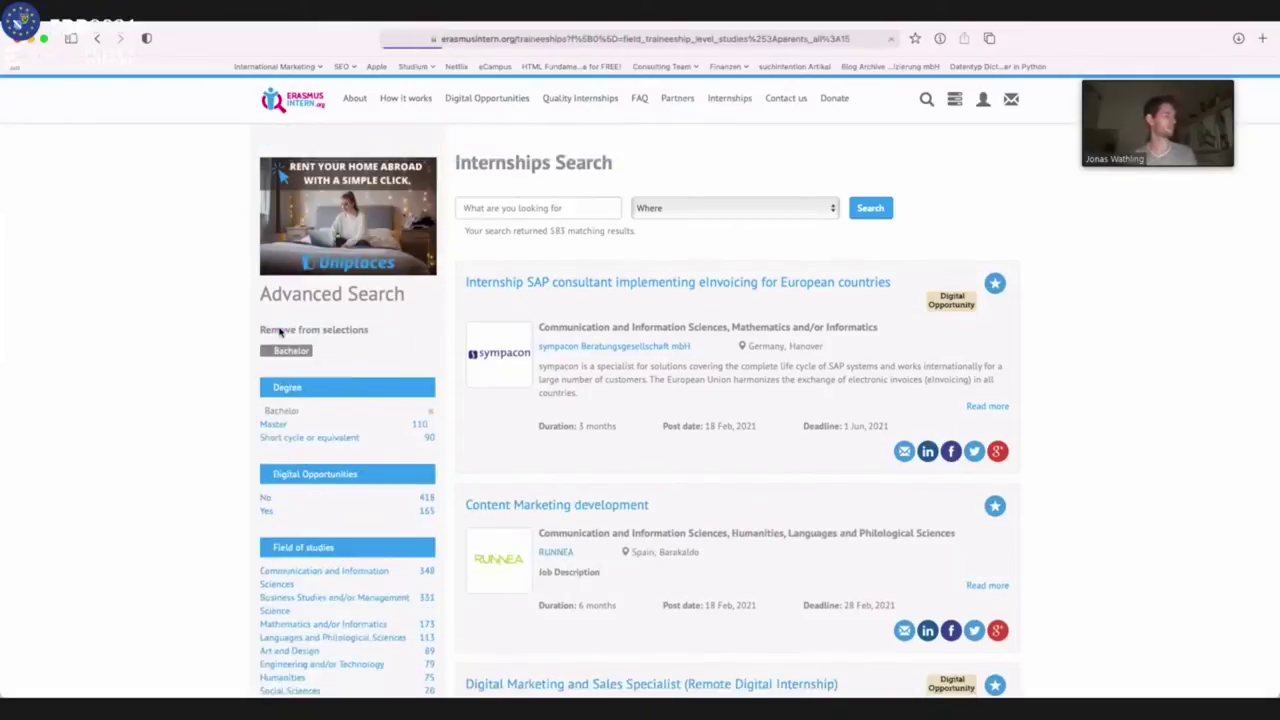
pyautogui.scroll(-1, 395, 392)
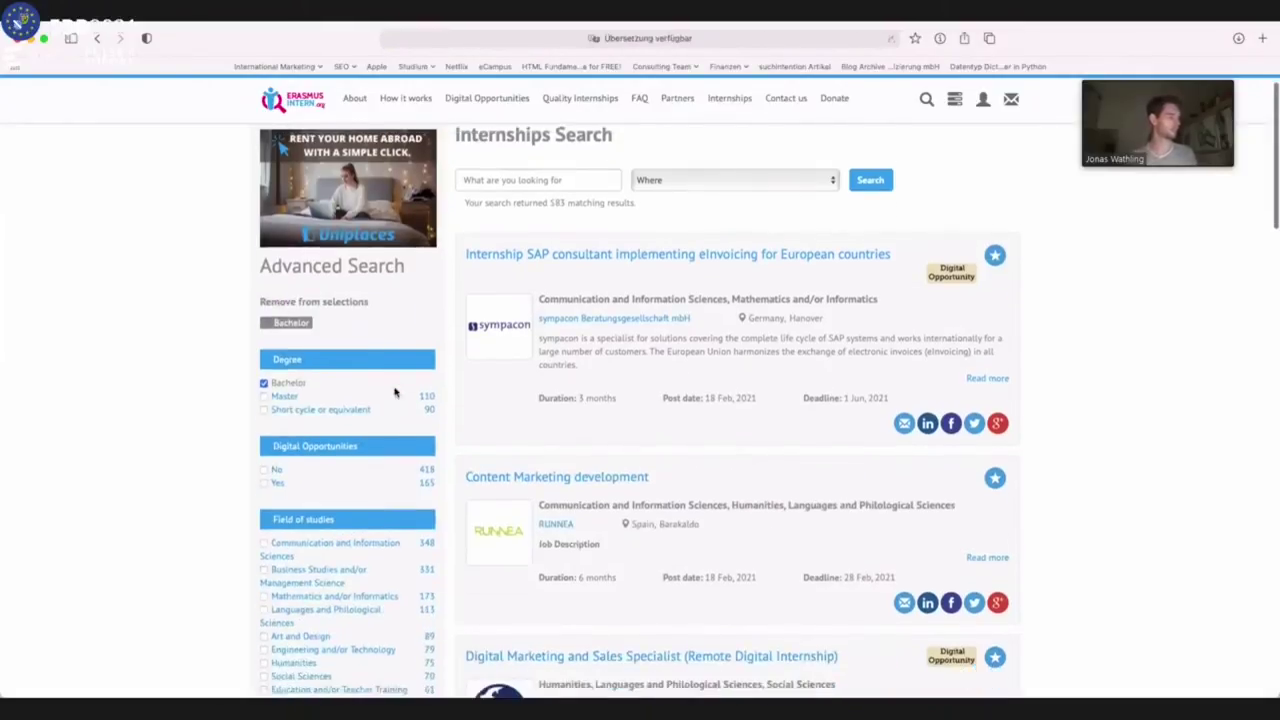
pyautogui.scroll(-1, 395, 392)
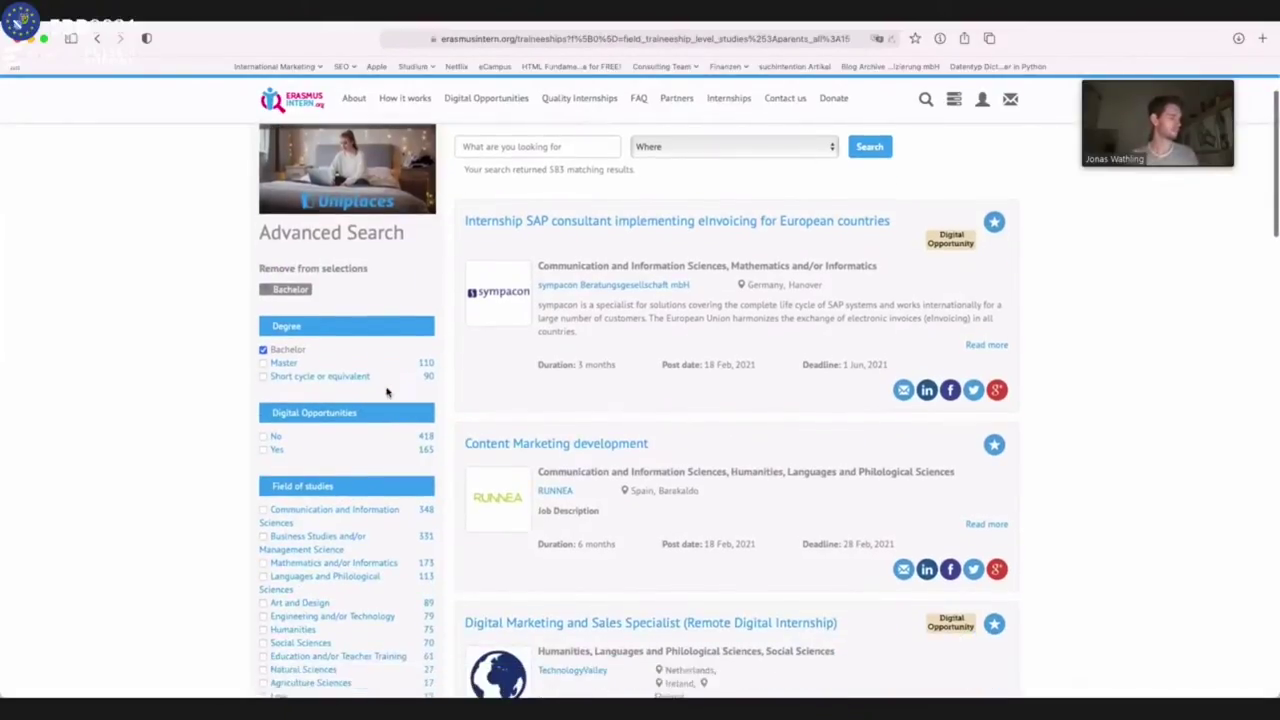